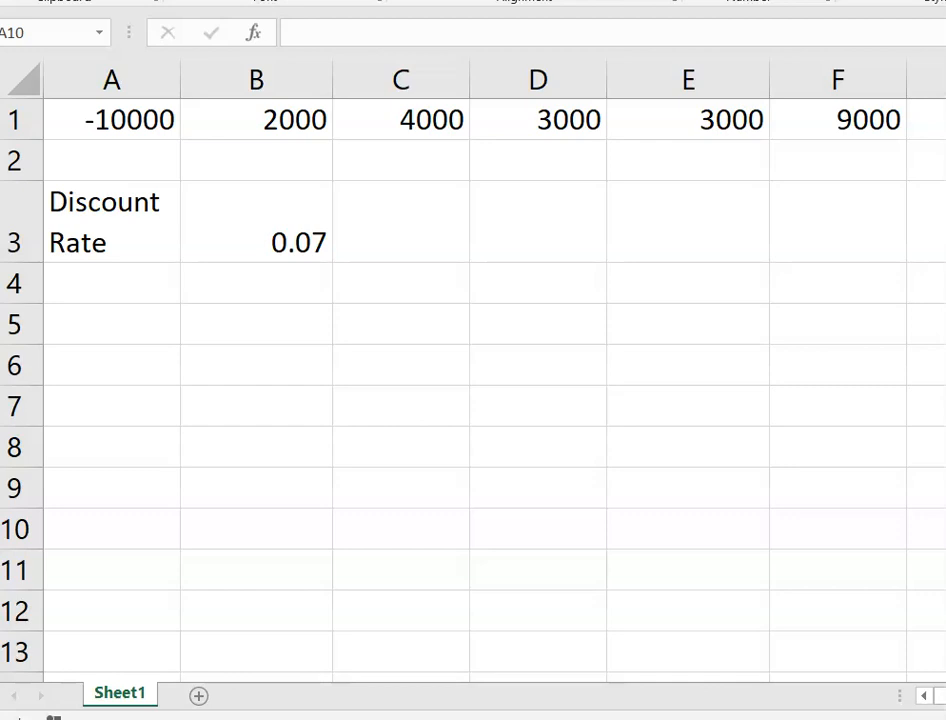
- Enter =IRR(A1:F1) in B5 to compute the internal rate of return of row 1
left_click(198, 327)
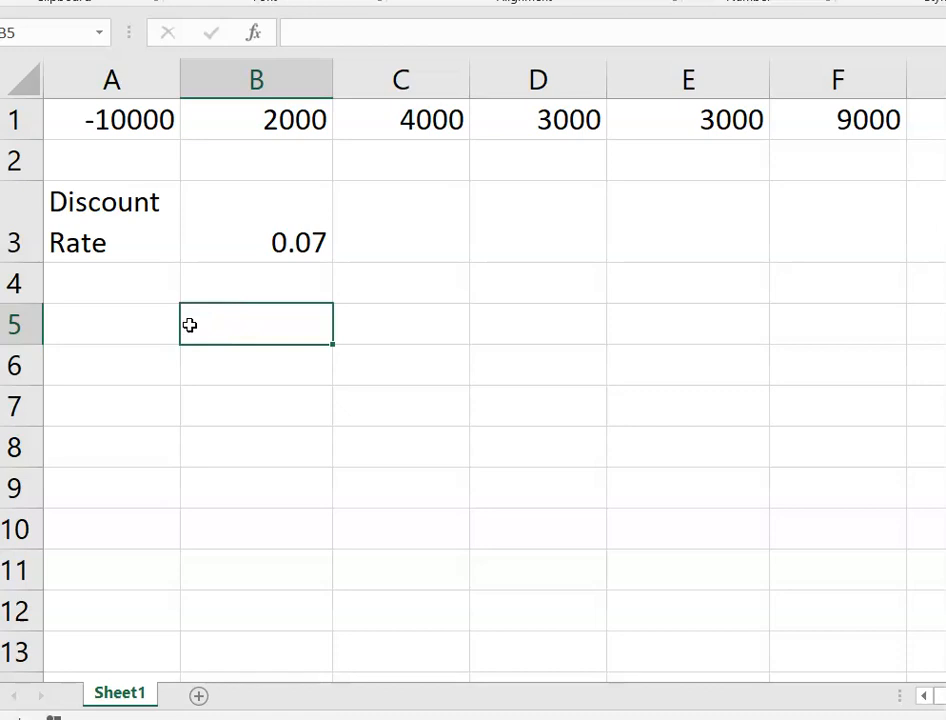
type("=IRR")
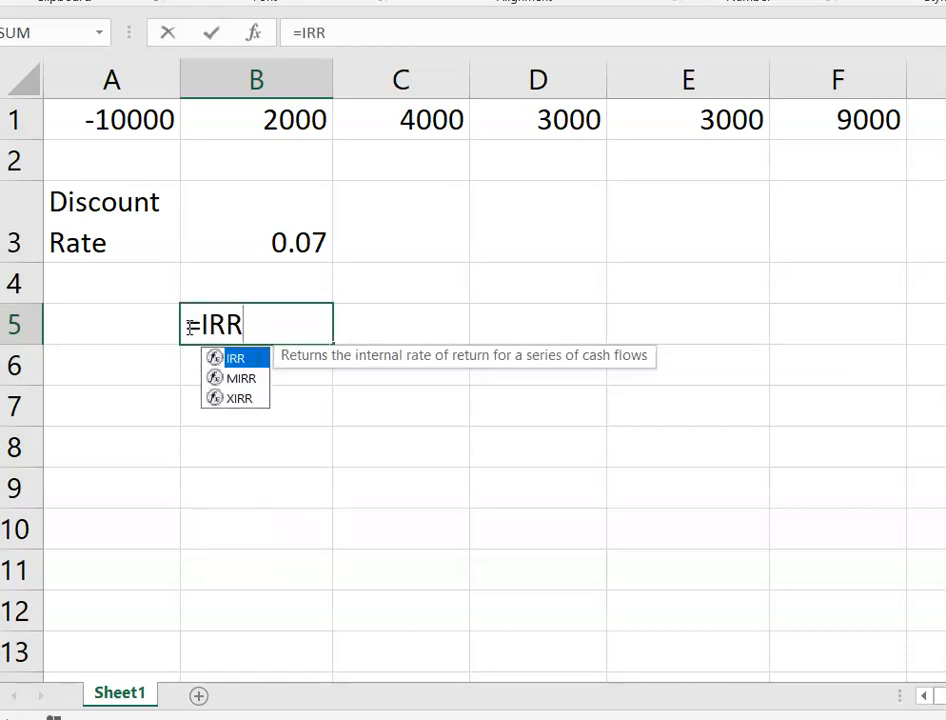
type("(")
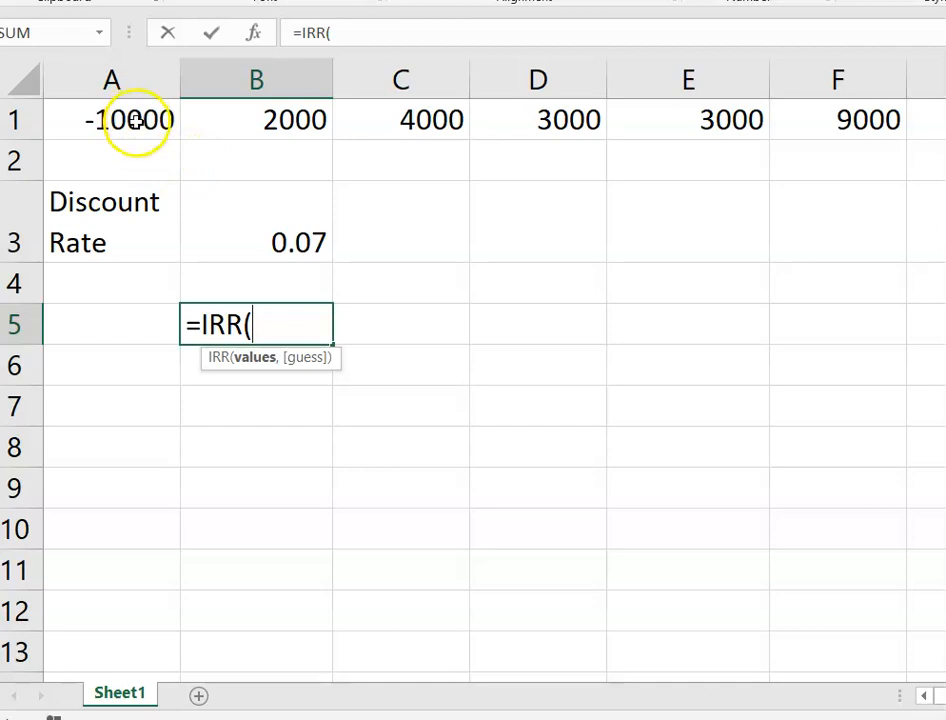
left_click_drag(135, 120, 777, 118)
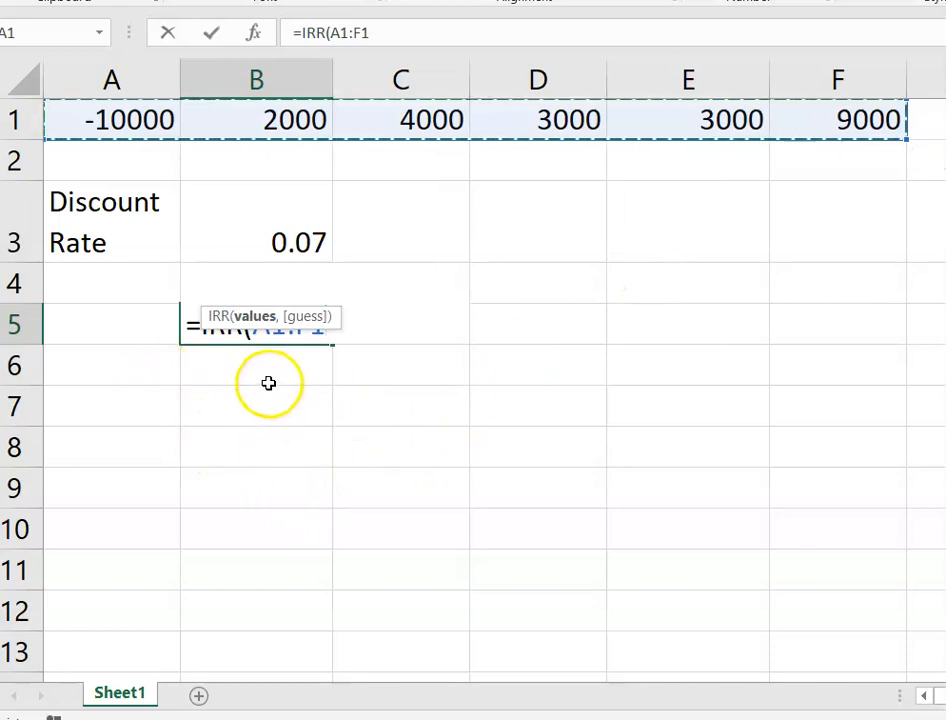
type(")")
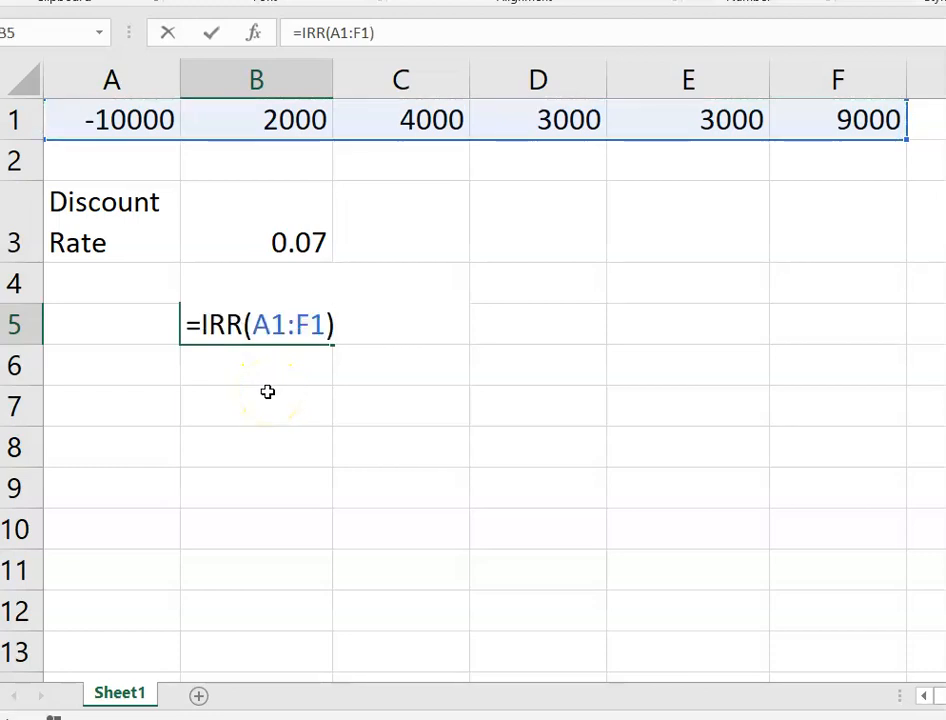
key("Return")
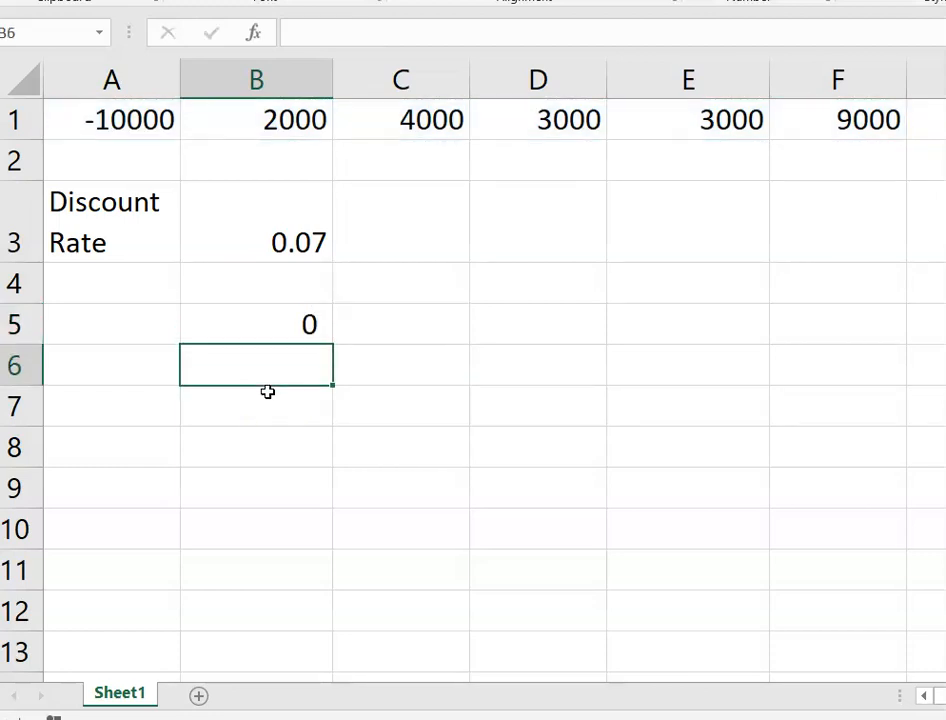
- Add two decimal places to B5 so the IRR shows as 0.24
left_click(270, 330)
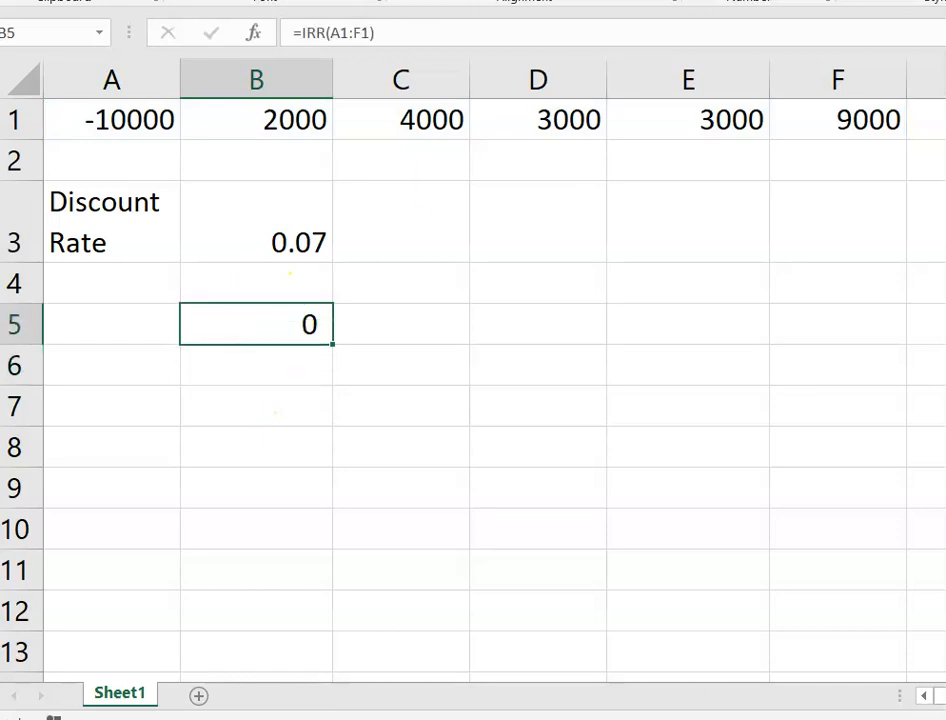
key("alt+h")
key("0")
key("alt+h")
key("0")
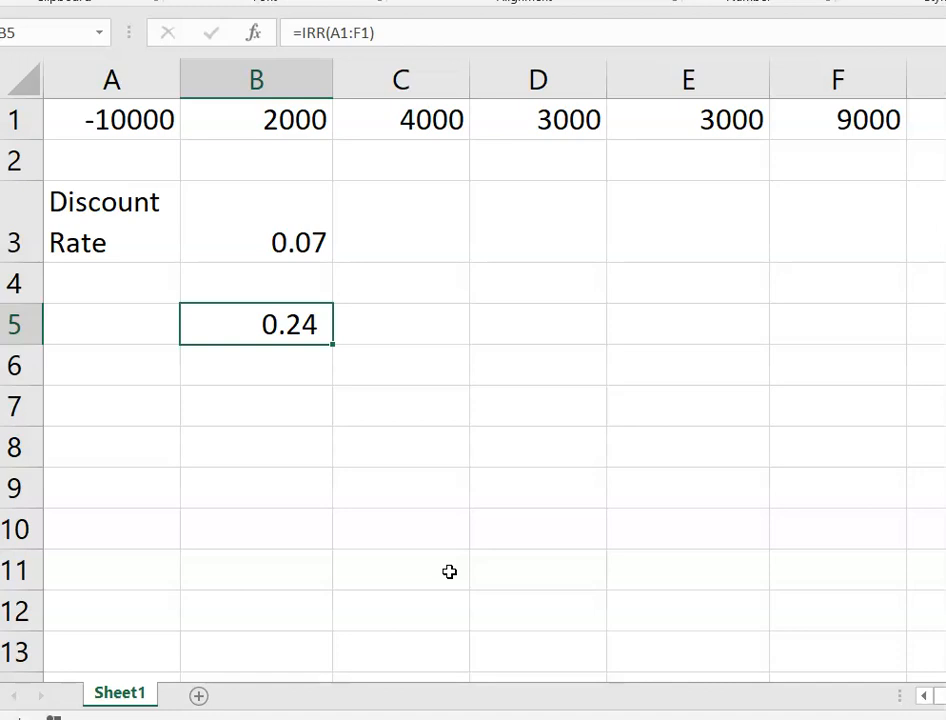
- Copy B5's IRR formula into C5
left_click(228, 331)
key("ctrl+c")
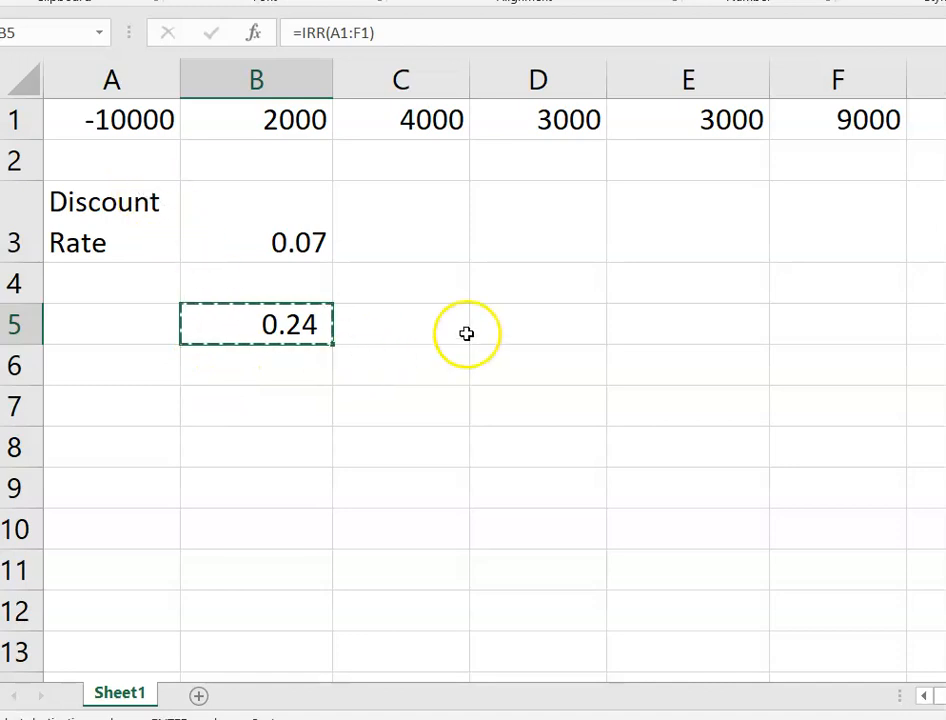
left_click(427, 333)
key("ctrl+v")
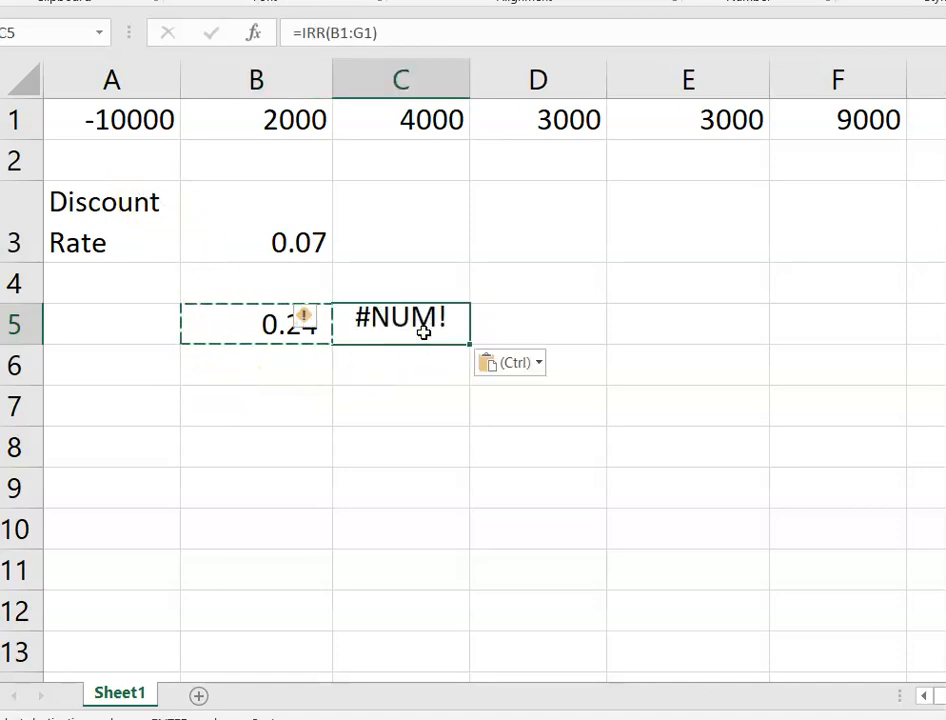
- Try storing C5 as text, then undo back to the pasted #NUM! formula
left_click(401, 326)
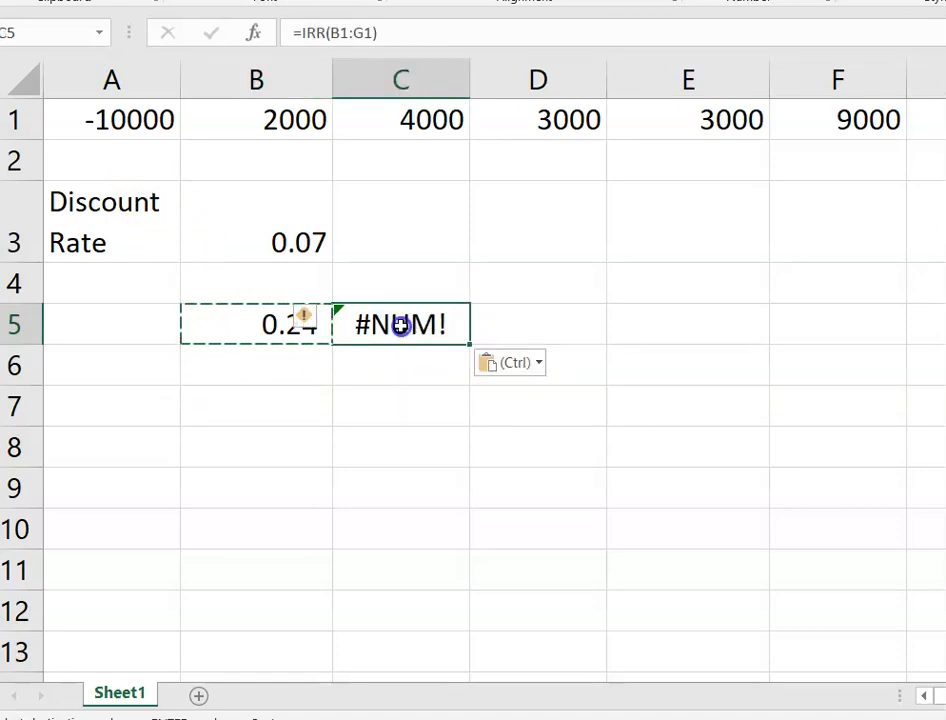
left_click(291, 33)
key("Return")
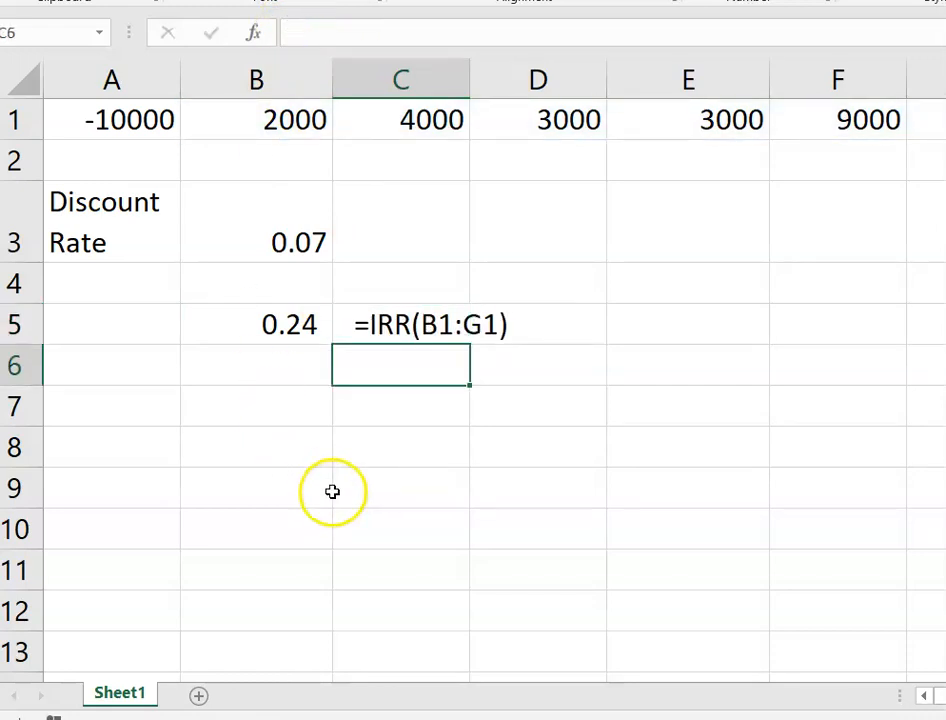
key("ctrl+z")
key("ctrl+z")
left_click(197, 430, "ctrl")
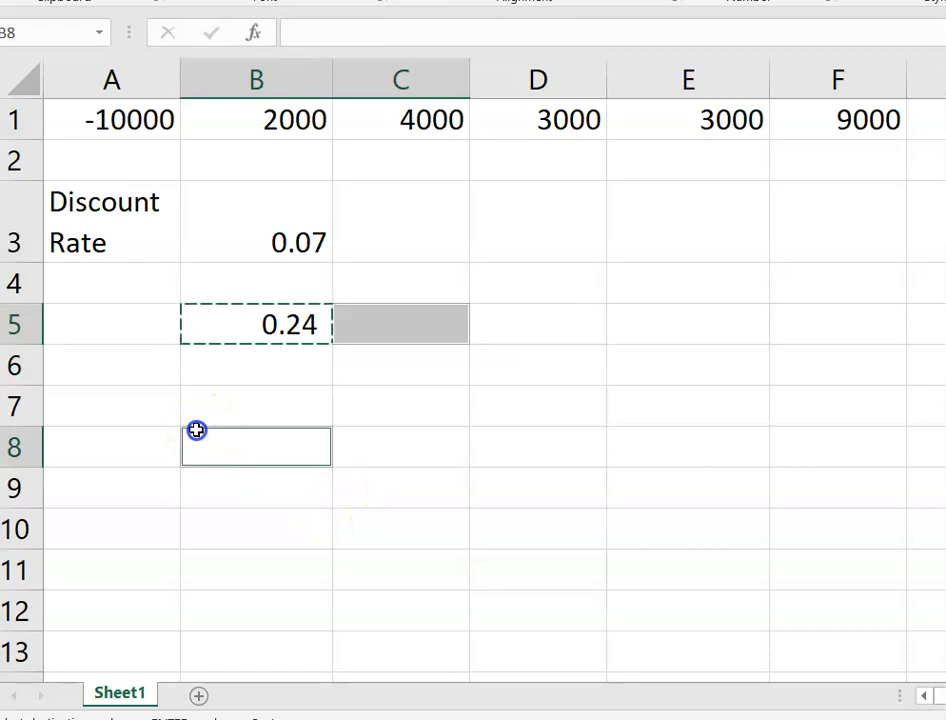
key("Return")
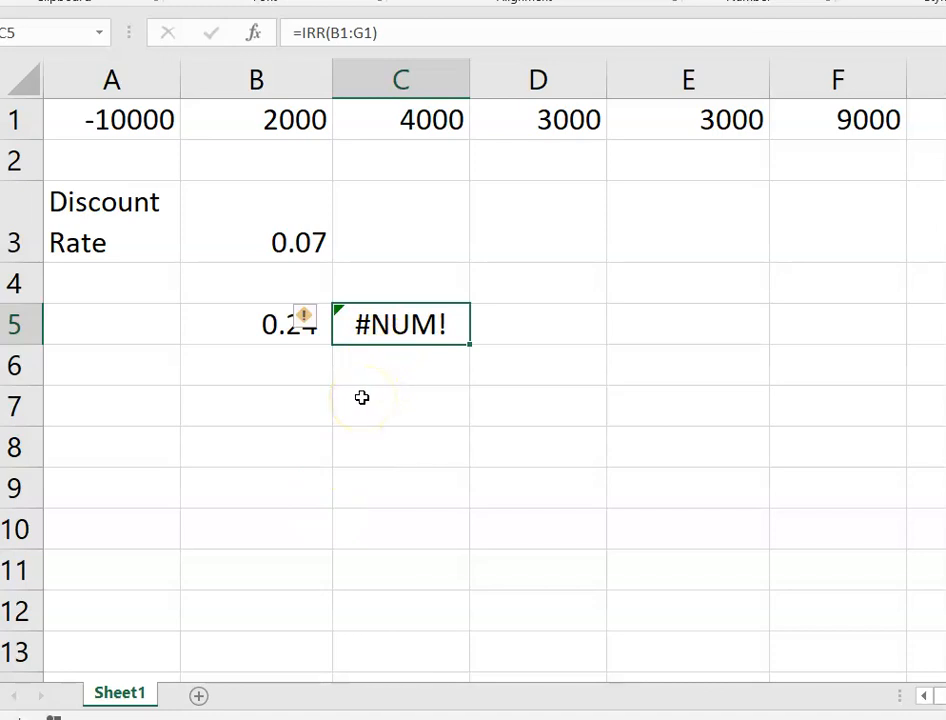
- Edit C5 with a leading space so it displays the text =IRR(B1:G1)
key("F2")
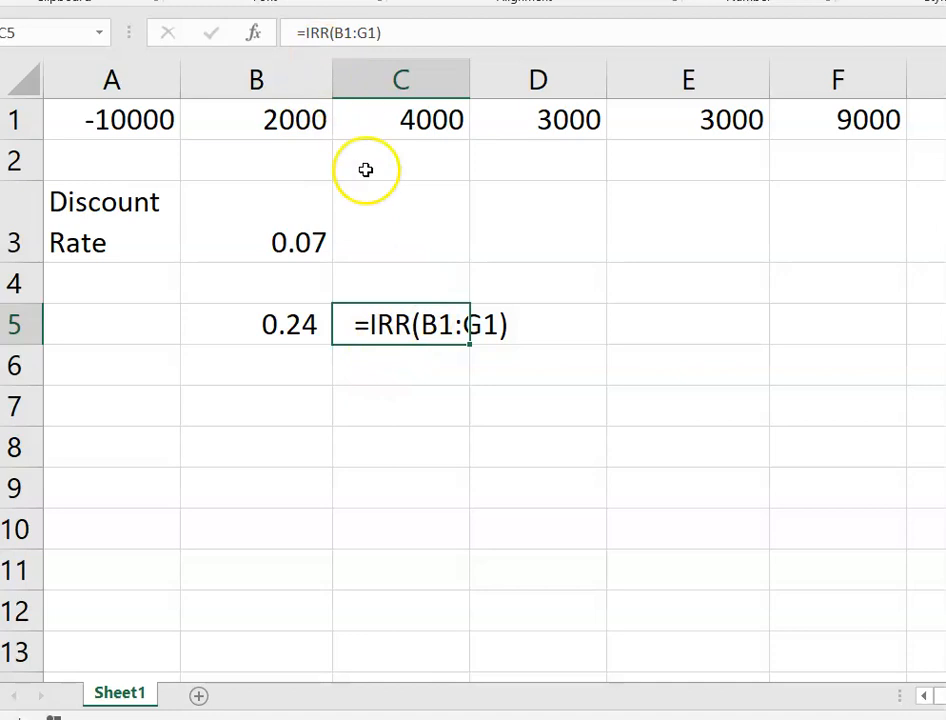
left_click(298, 32)
scroll(346, 232, "down", 1)
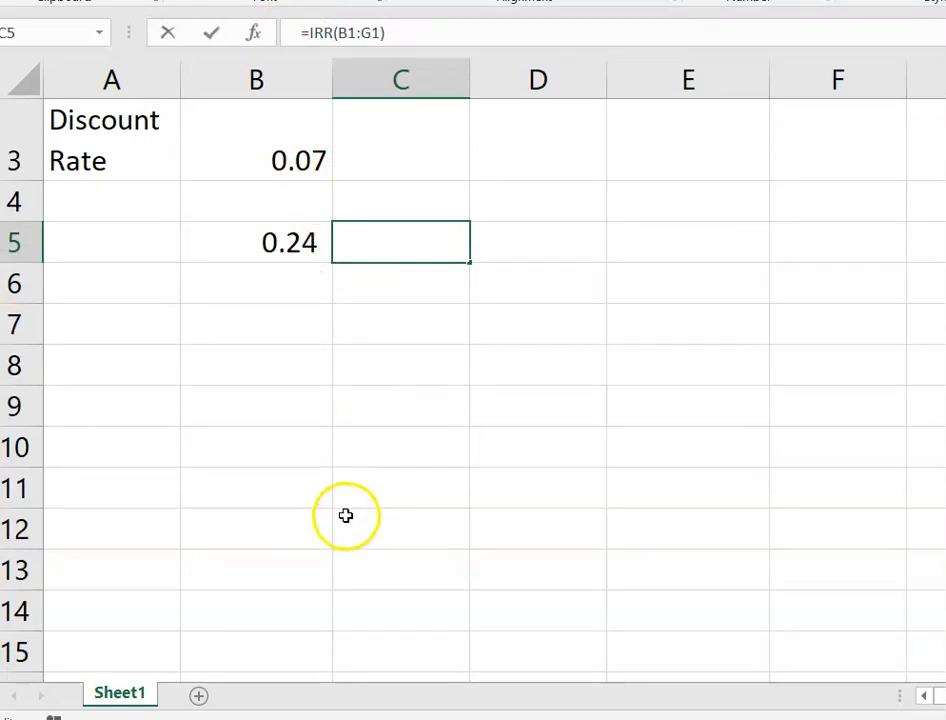
key("Return")
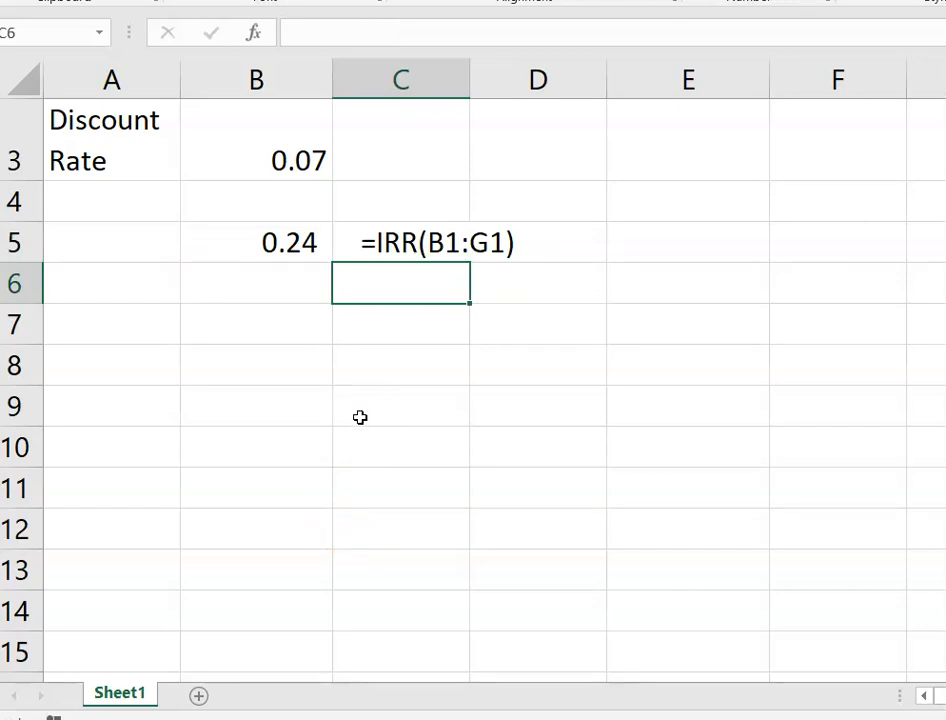
- Change the C5 annotation's range from B1:G1 to A1:F1
left_click(376, 247)
double_click(372, 245)
left_click_drag(419, 242, 425, 238)
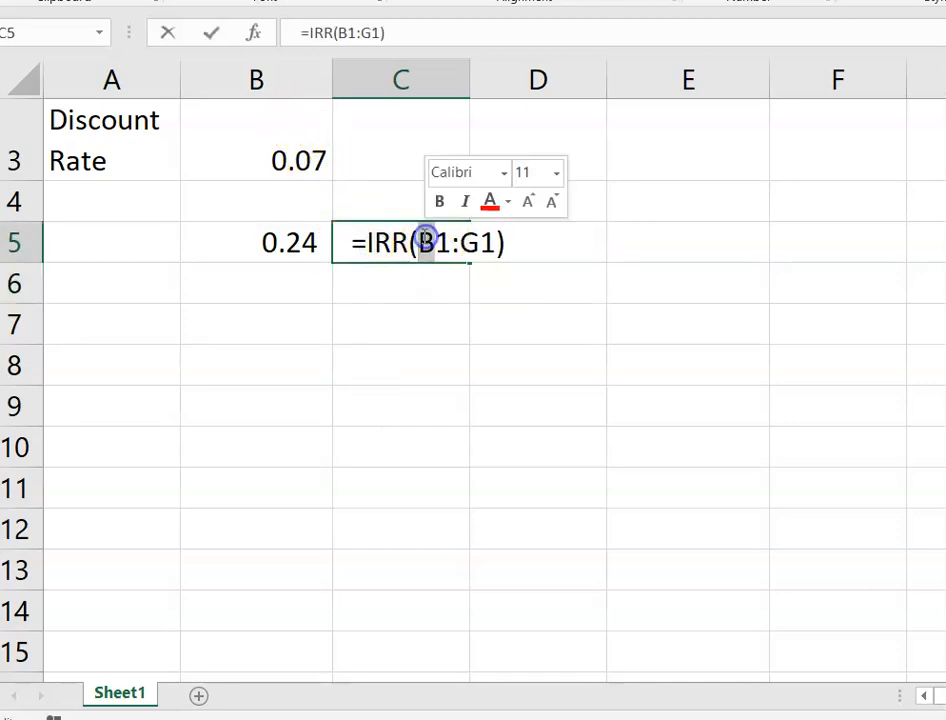
type("A")
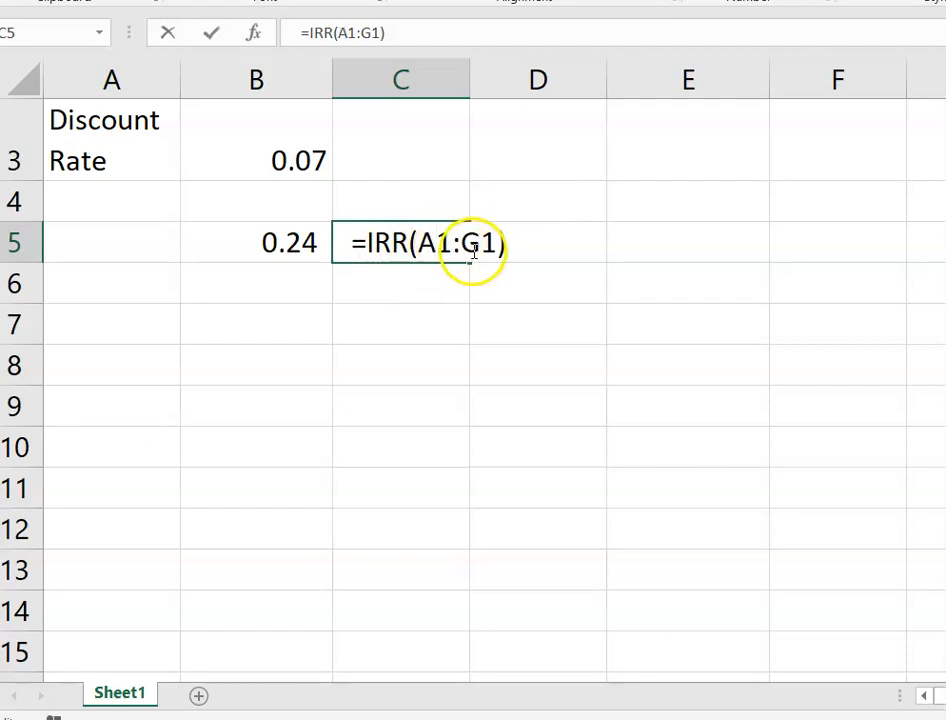
left_click_drag(461, 241, 469, 240)
type("F")
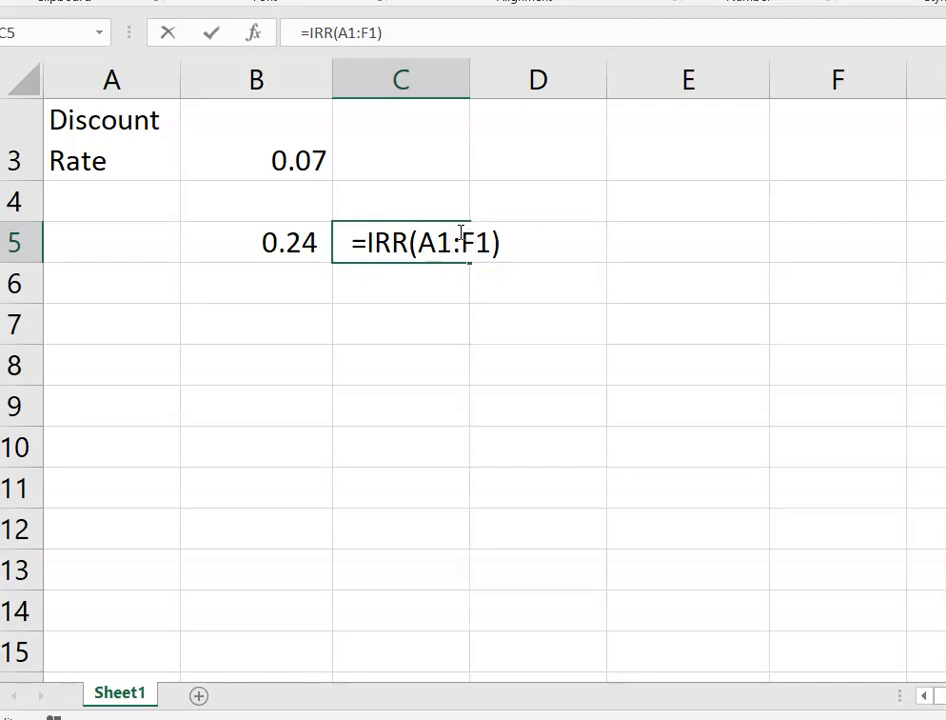
key("Return")
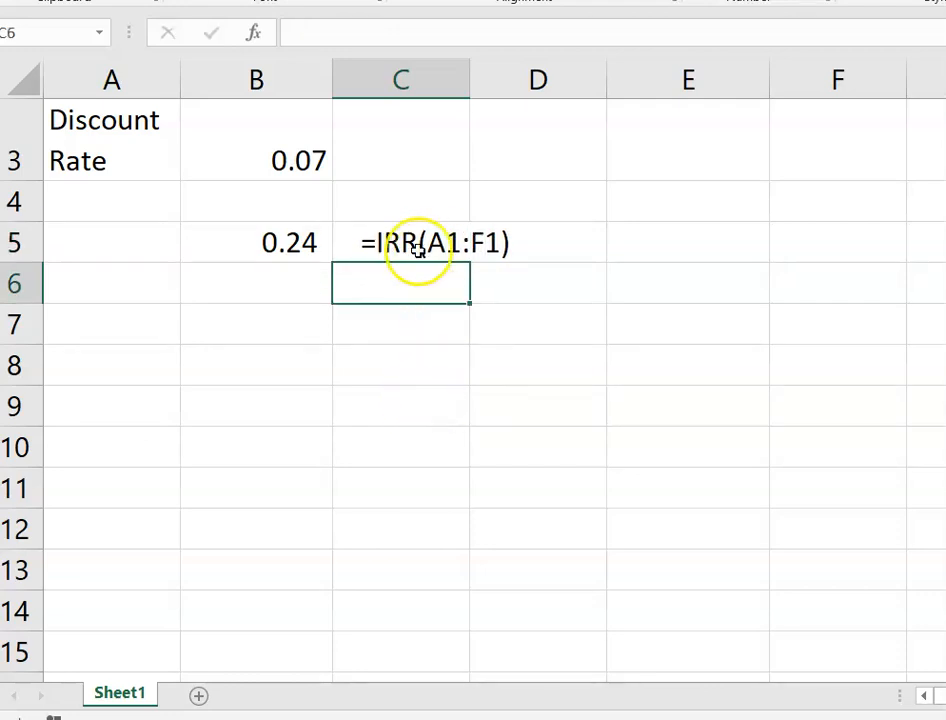
scroll(205, 393, "up", 1)
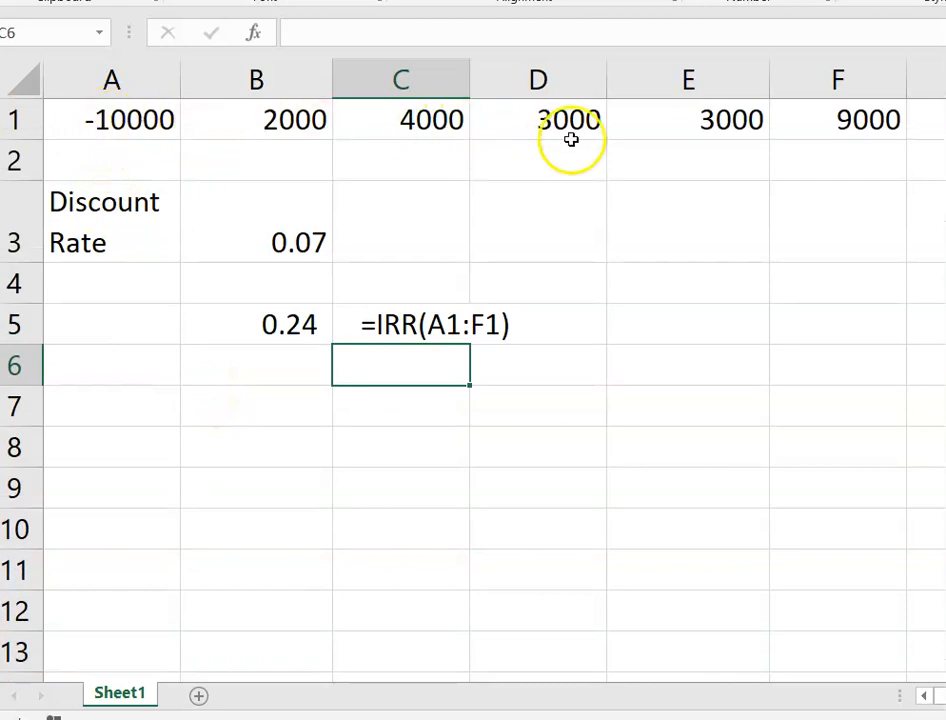
left_click(291, 477)
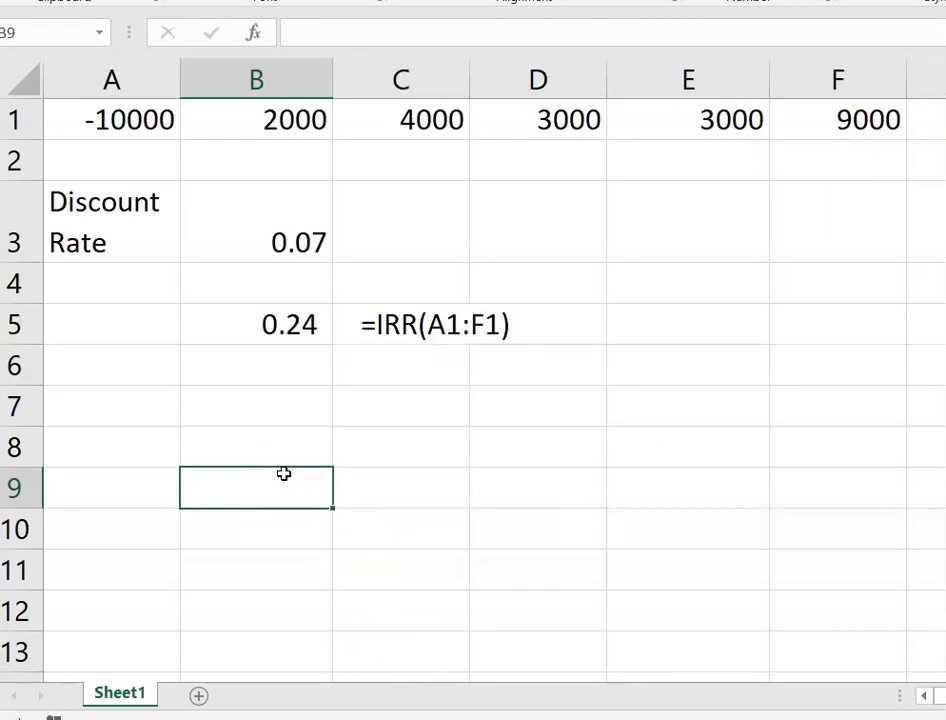
- Apply Percent Style to B5's IRR, then undo it
left_click(268, 331)
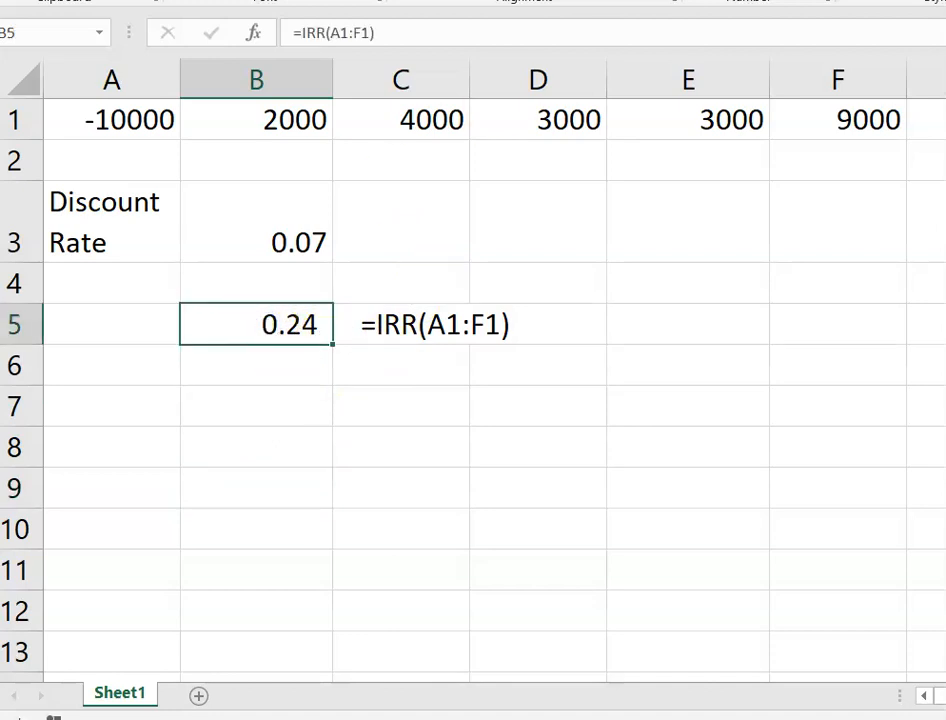
key("ctrl+shift+5")
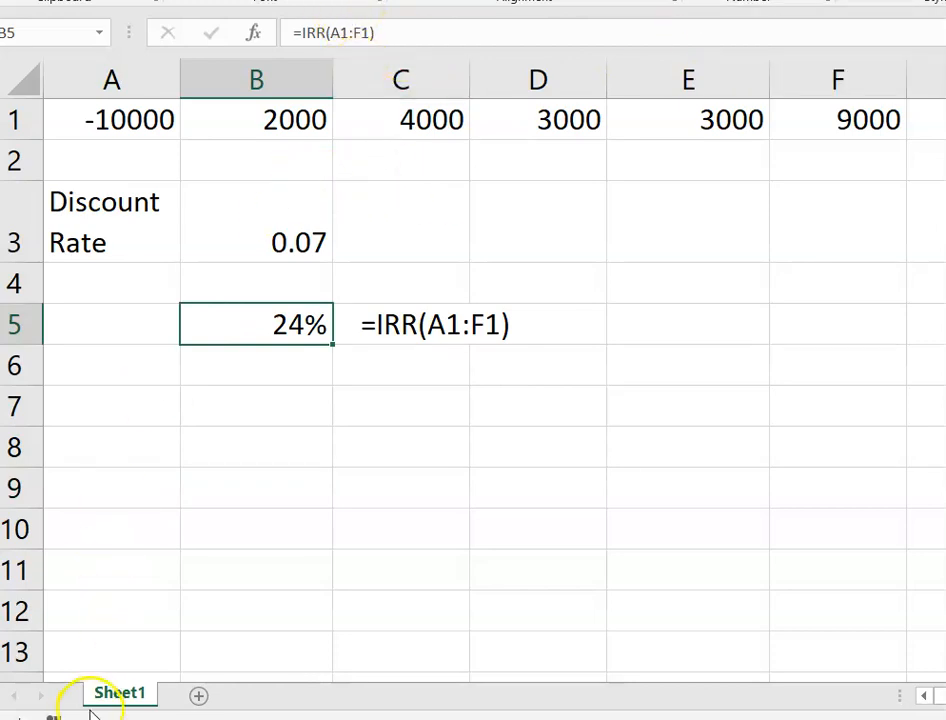
key("ctrl+z")
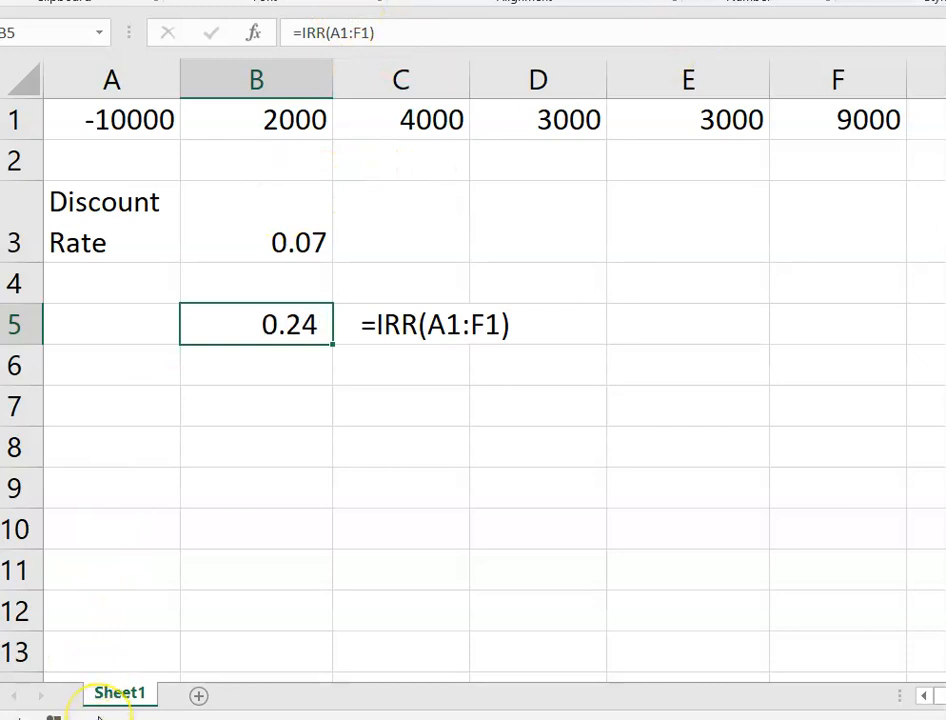
- Type the labels IRR in A5 and NPV in A6
left_click(272, 413)
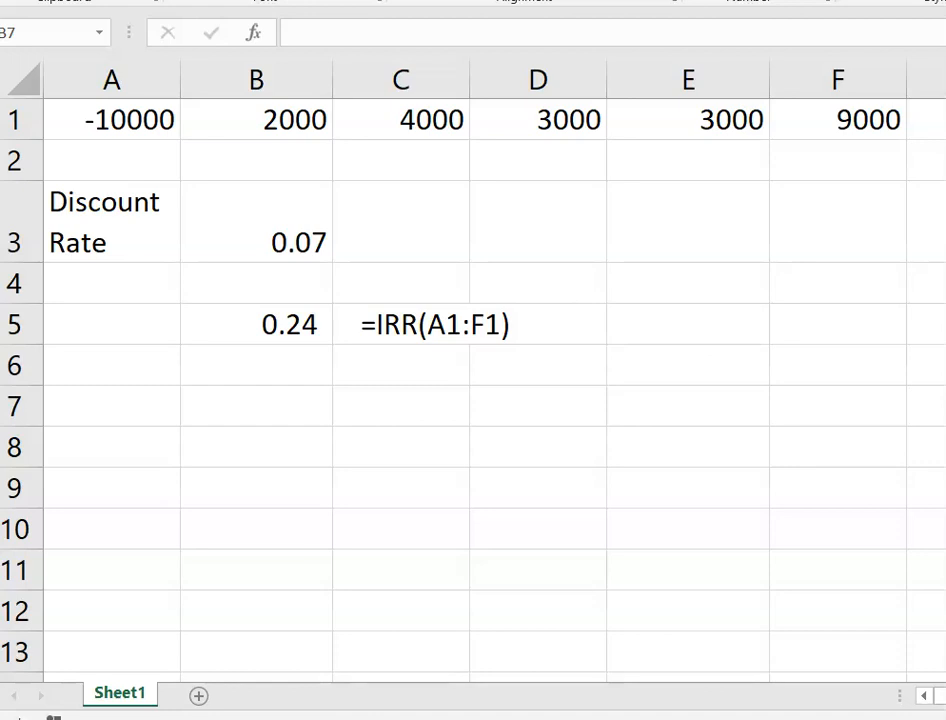
left_click(145, 327)
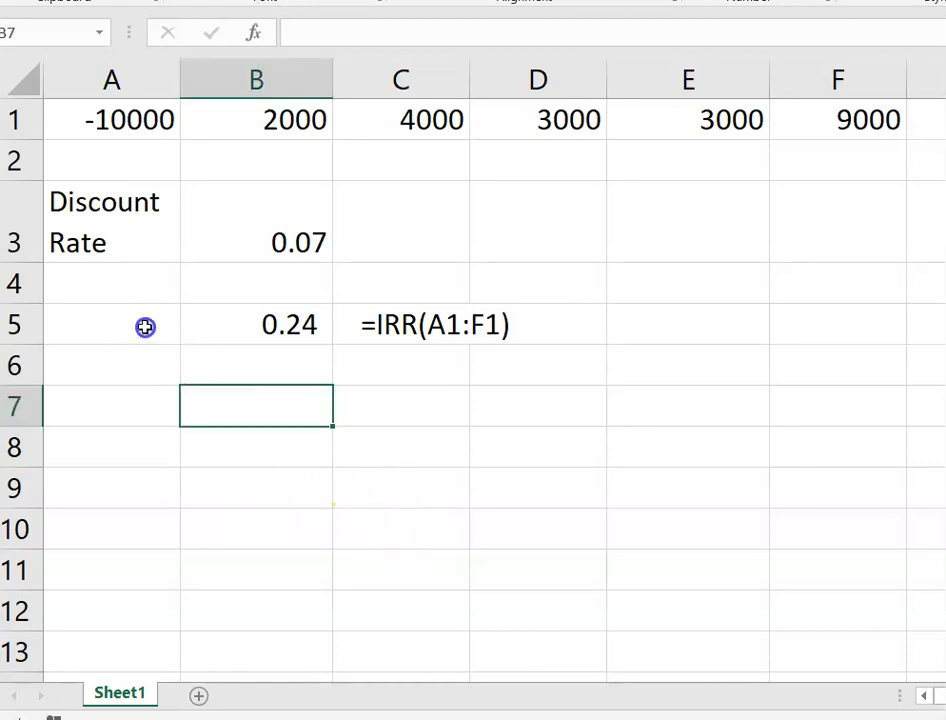
left_click(145, 327)
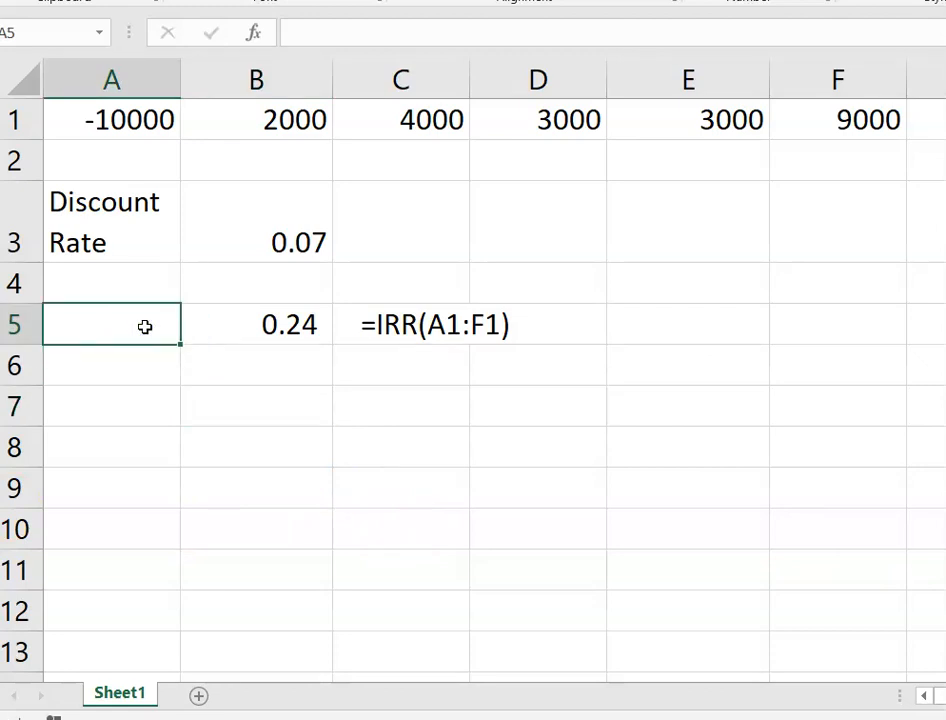
type("IRR")
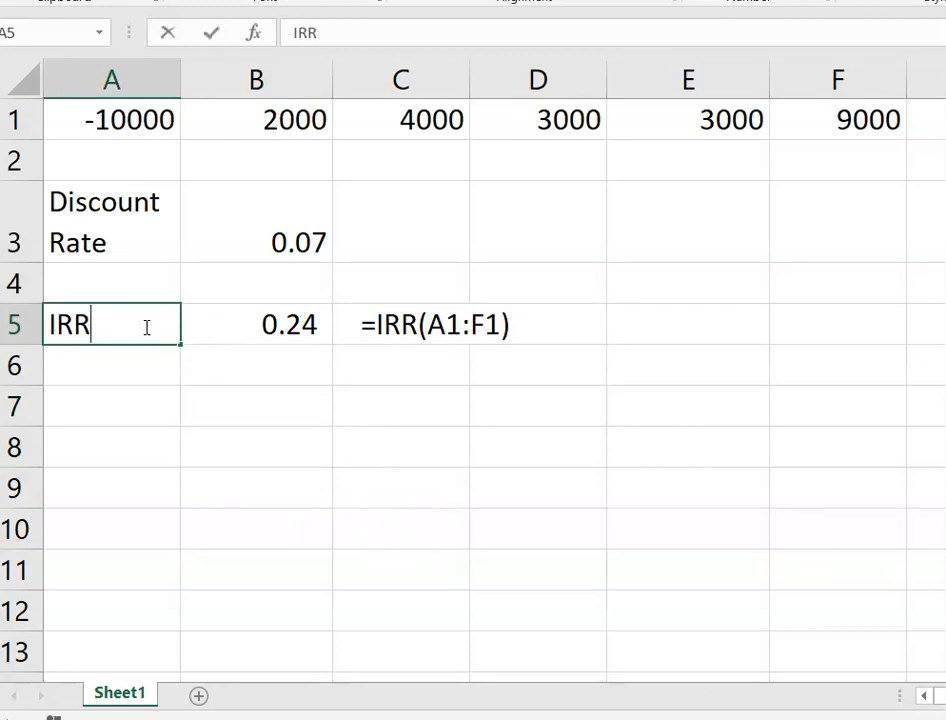
key("Return")
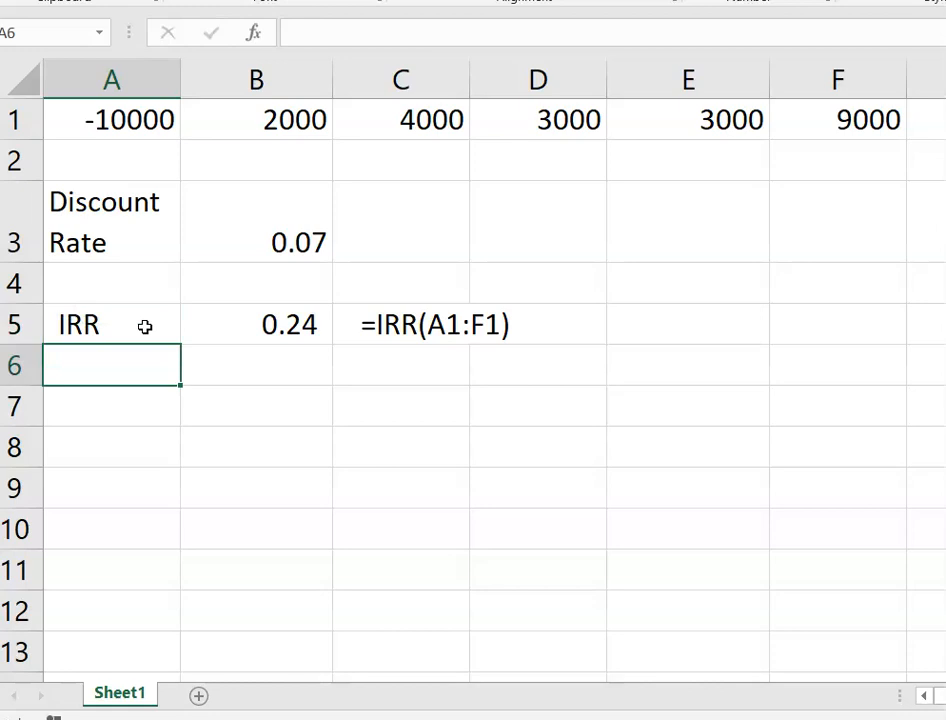
type("NPV")
key("Tab")
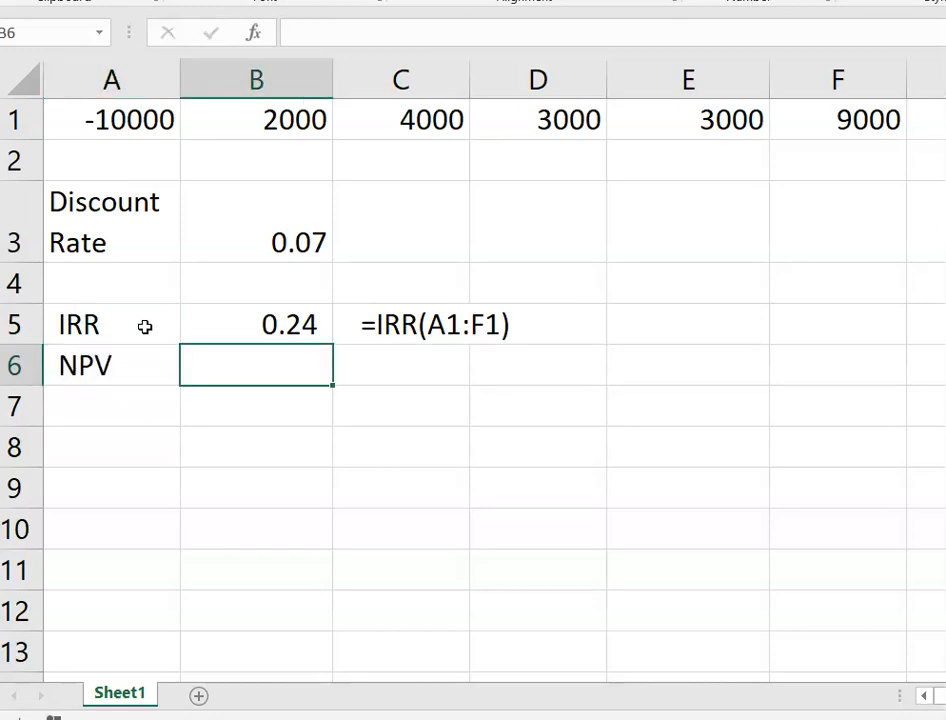
- Enter an NPV formula in B6 using the B3 discount rate and A1:F1, giving 6,091
type("=")
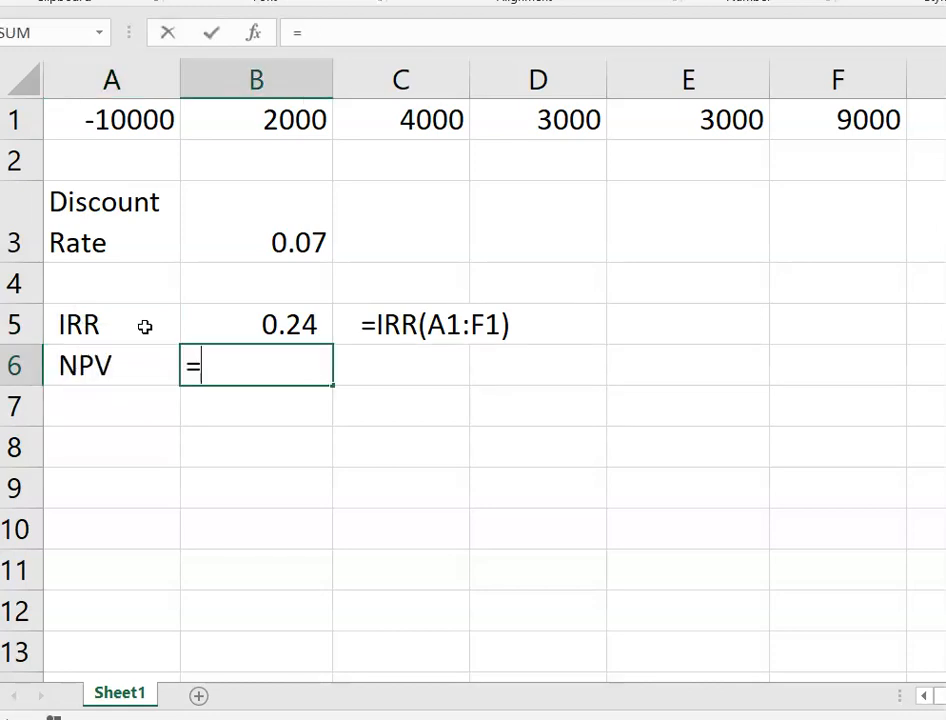
type("NPV(")
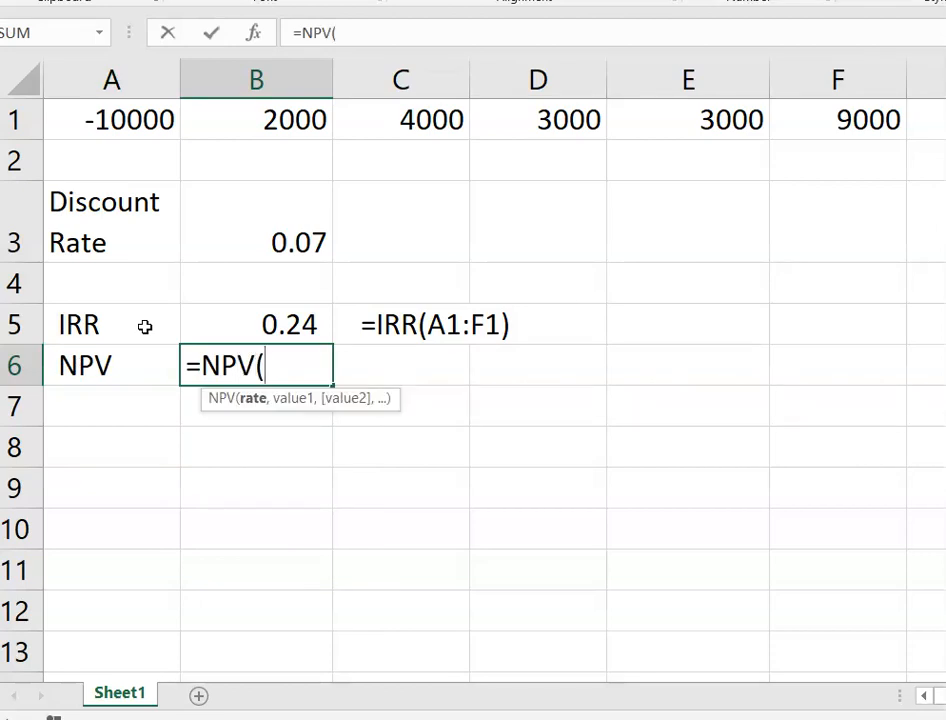
left_click(295, 243)
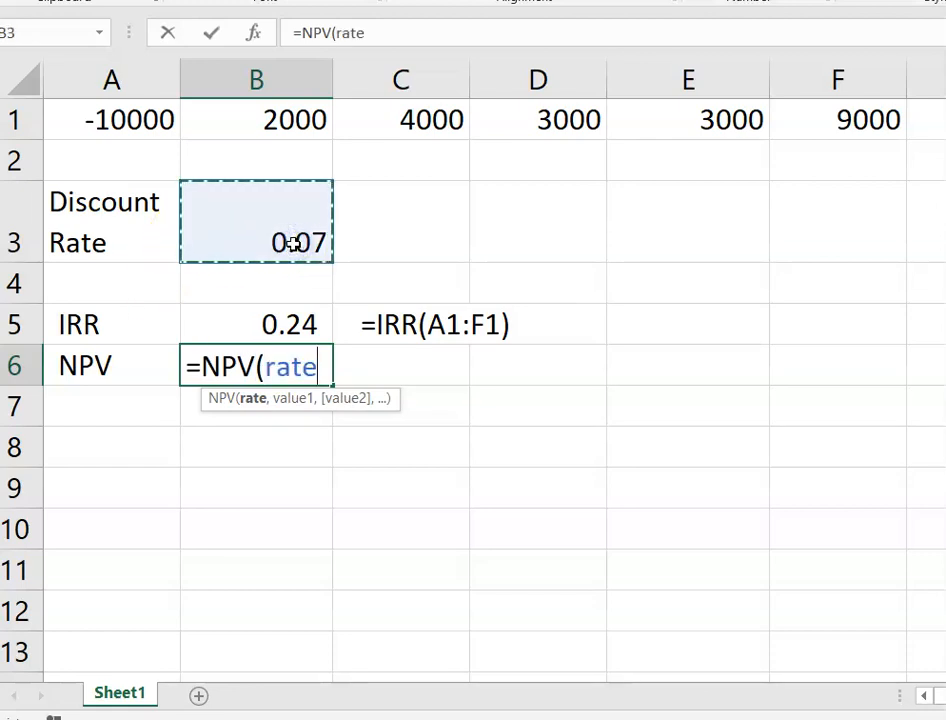
type(",")
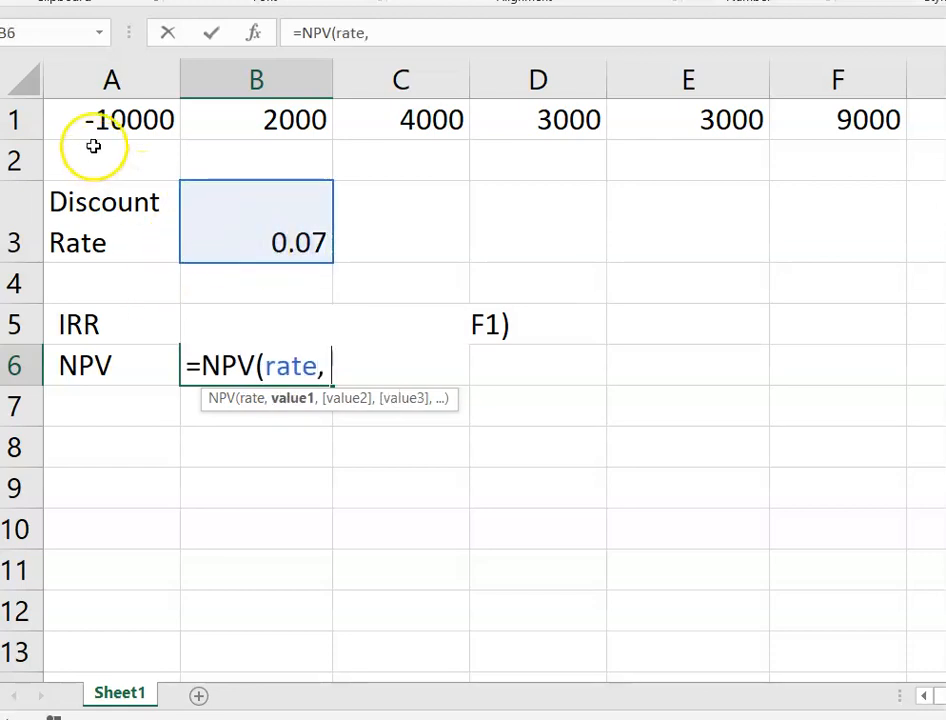
left_click(146, 117)
left_click_drag(446, 127, 786, 131)
type(")")
key("Return")
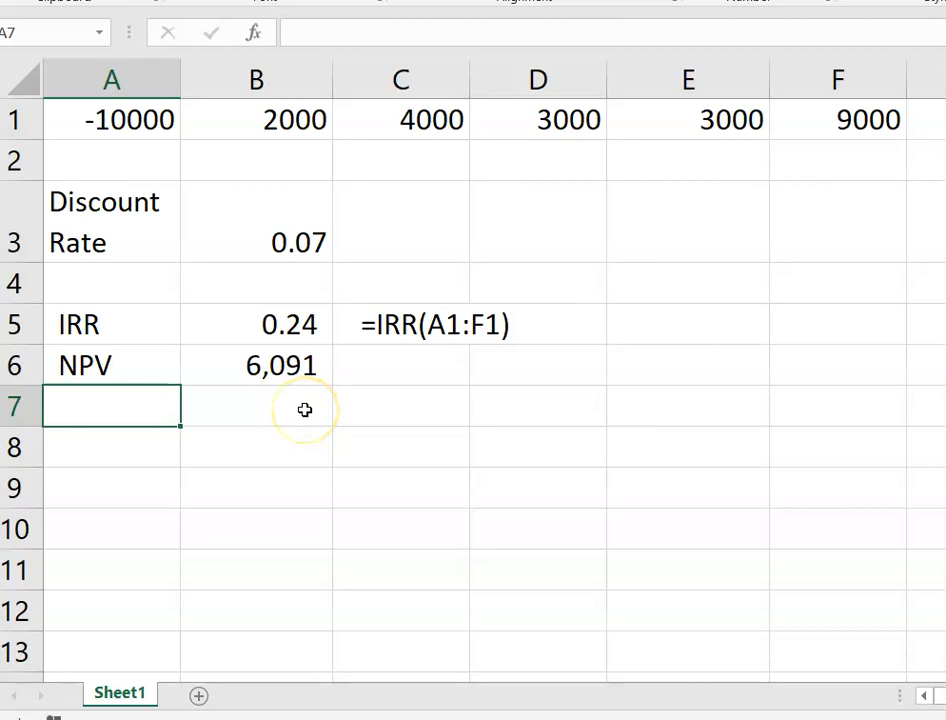
- Copy B6 into C6 and turn it into a visible formula note
left_click(298, 365)
key("ctrl+c")
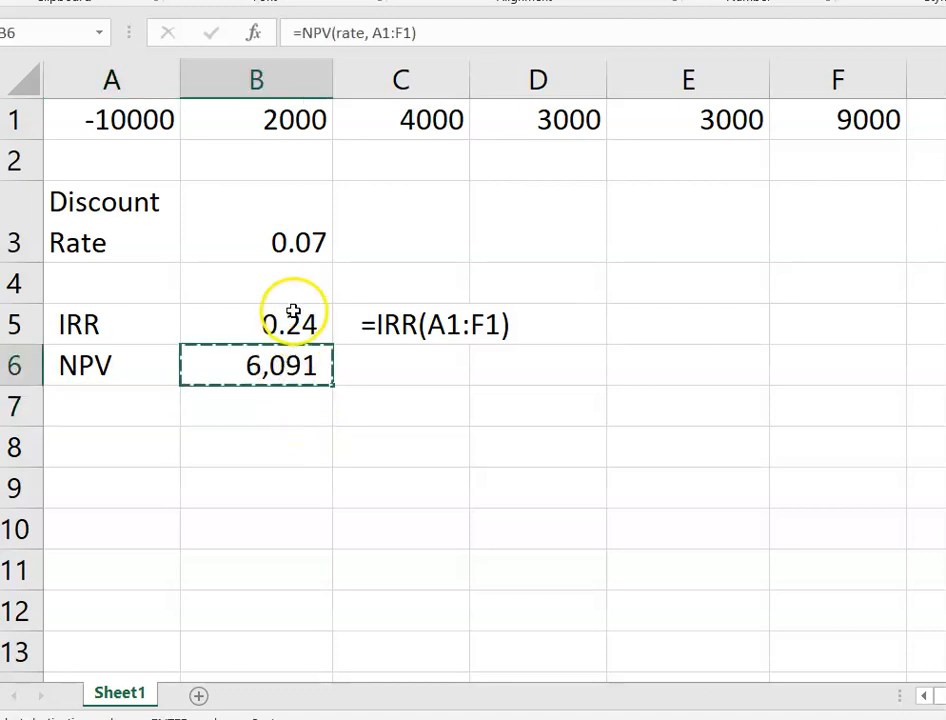
left_click(418, 370)
key("ctrl+v")
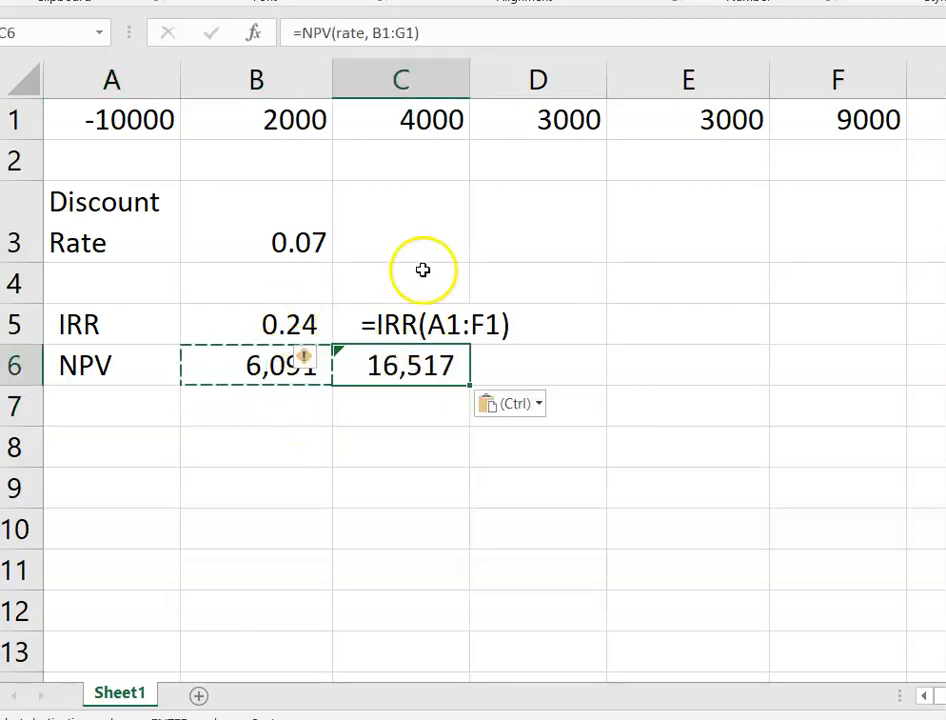
left_click(294, 30)
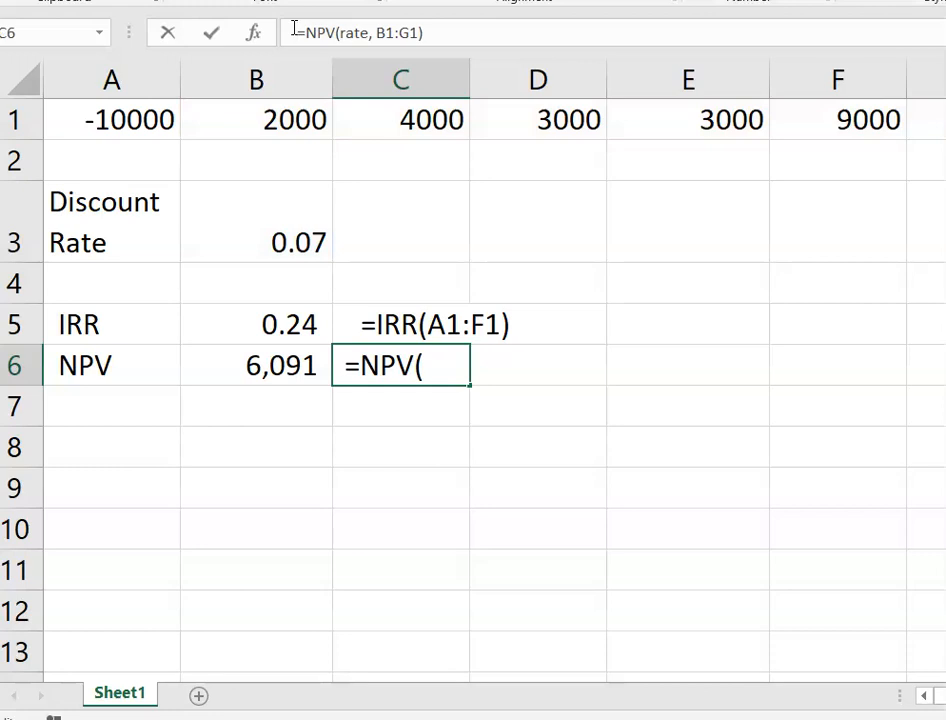
key("Return")
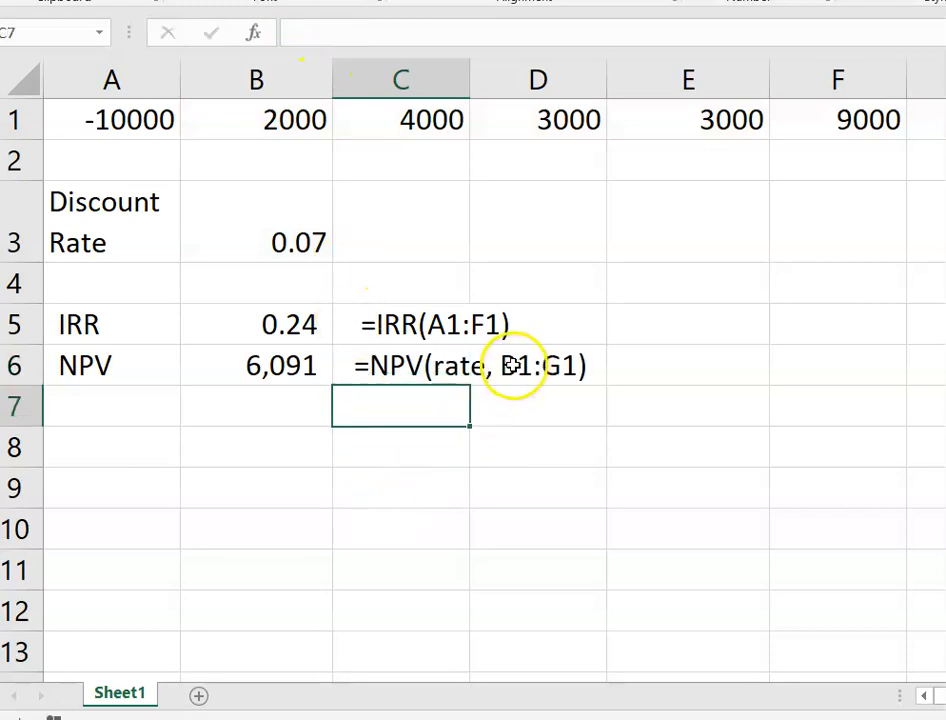
- Correct C6's note so its range reads A1:H1, giving =NPV(rate, A1:H1)
left_click(422, 365)
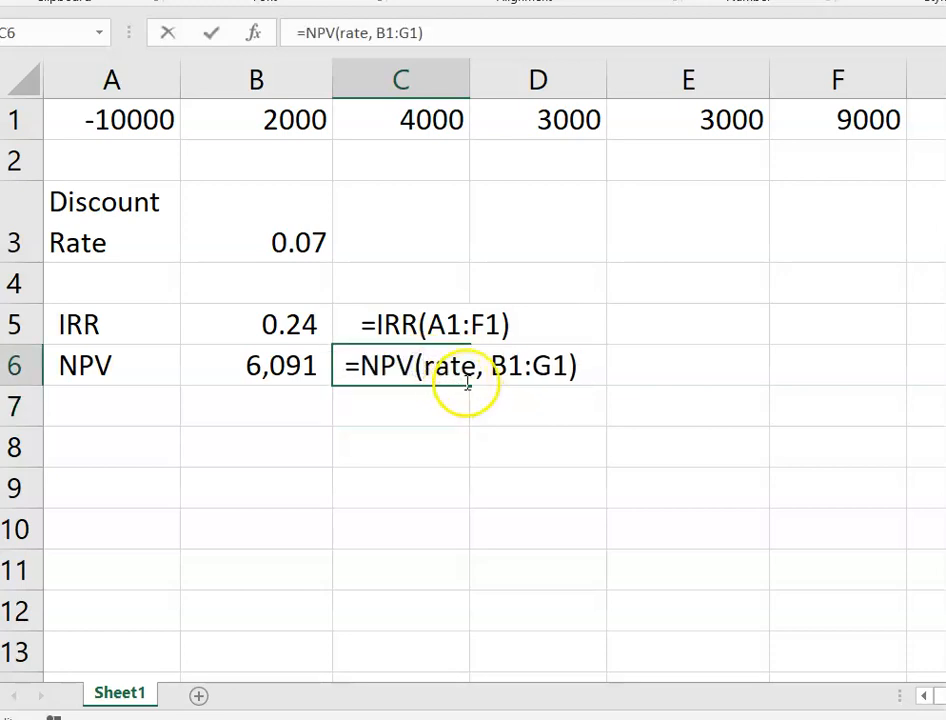
left_click_drag(501, 367, 498, 366)
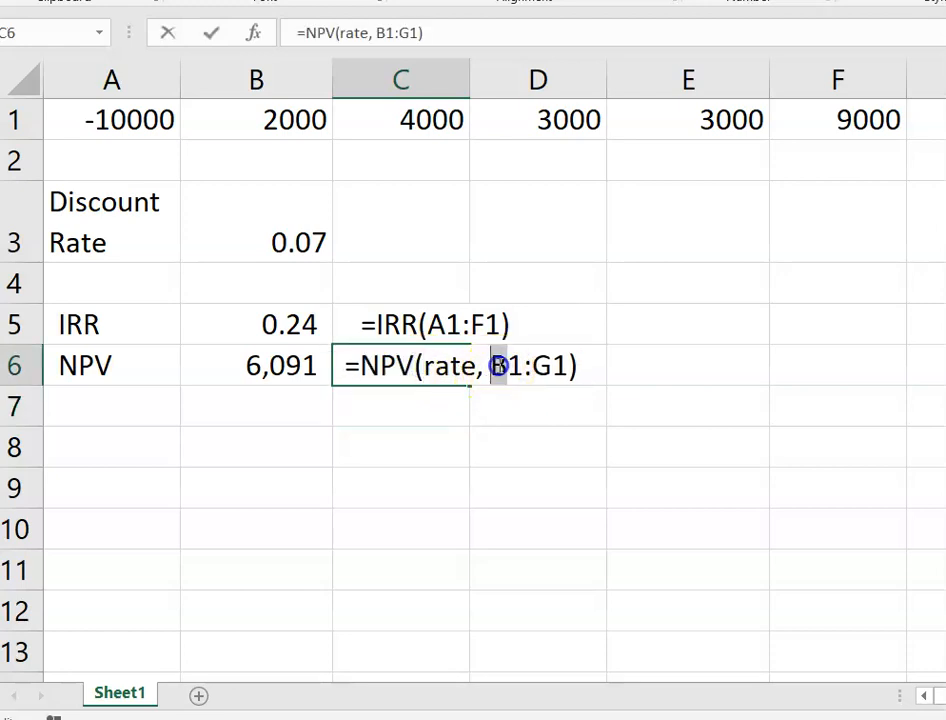
type("A")
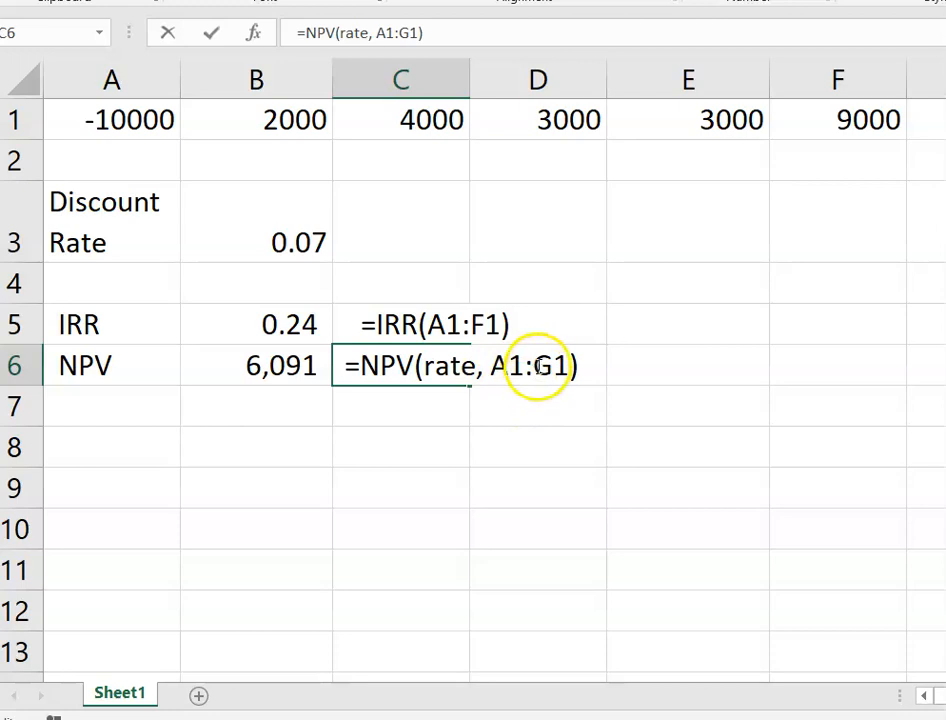
left_click_drag(554, 366, 534, 366)
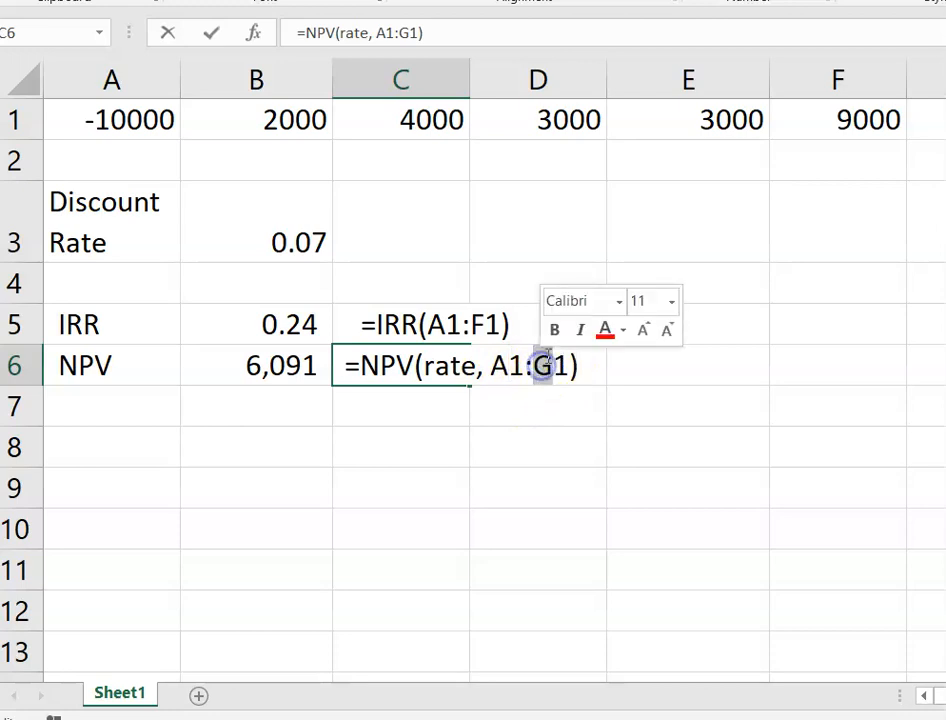
type("H")
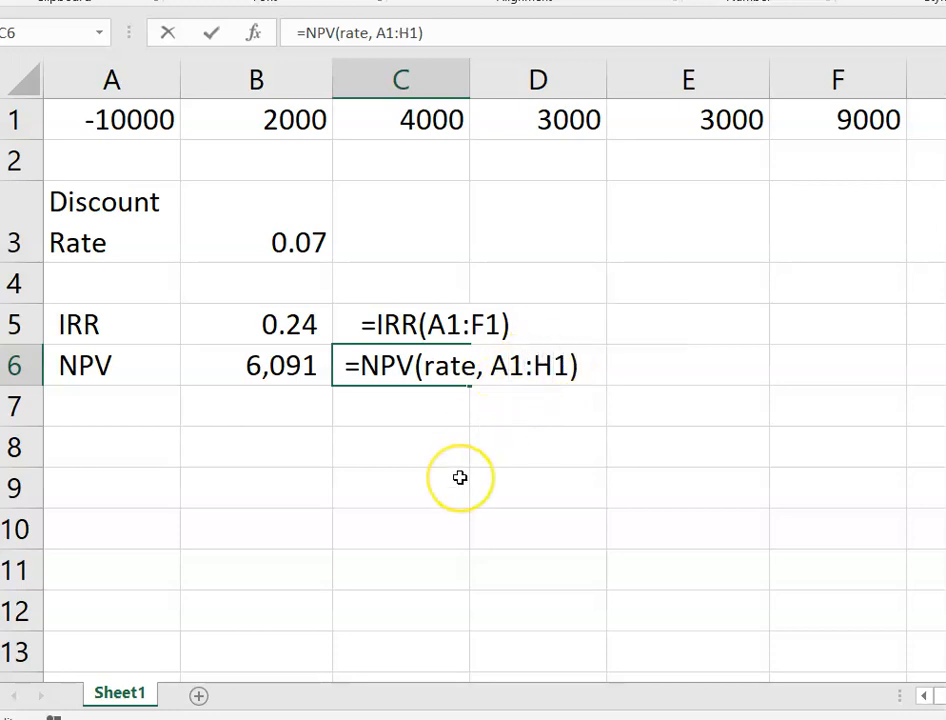
key("Return")
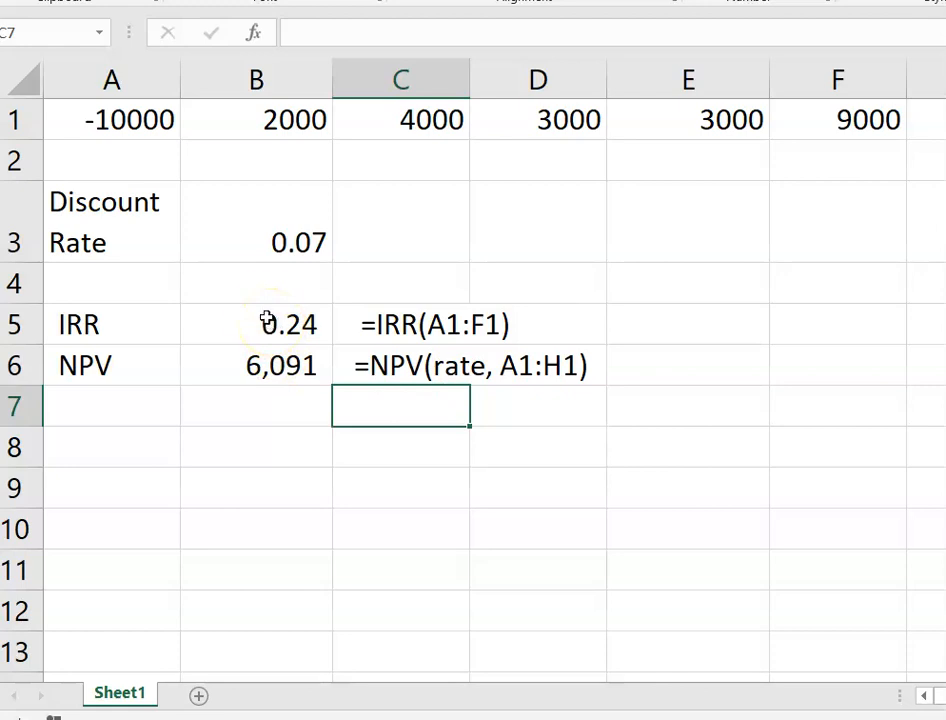
- Change B6's rate argument to the IRR in B5, making =NPV(B5, A1:F1) return 0
left_click(280, 371)
double_click(280, 372)
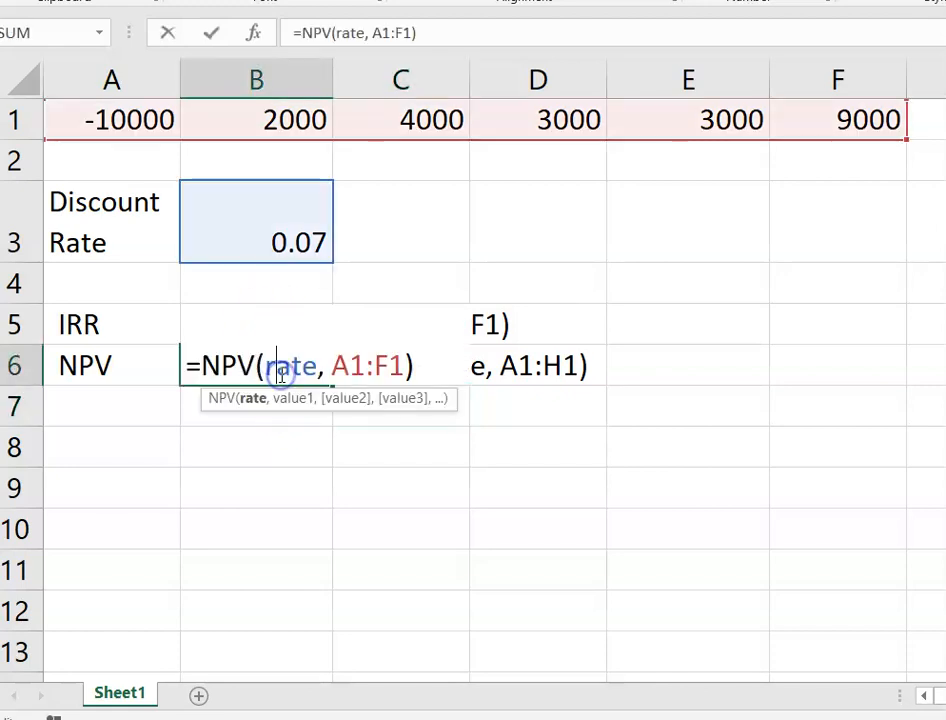
double_click(283, 372)
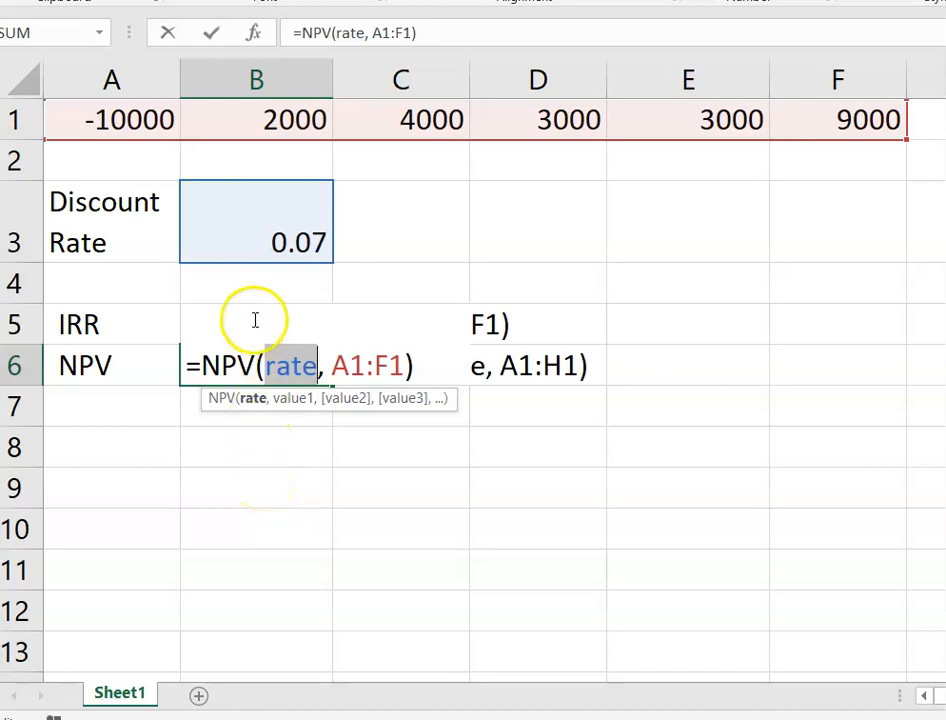
left_click(259, 365)
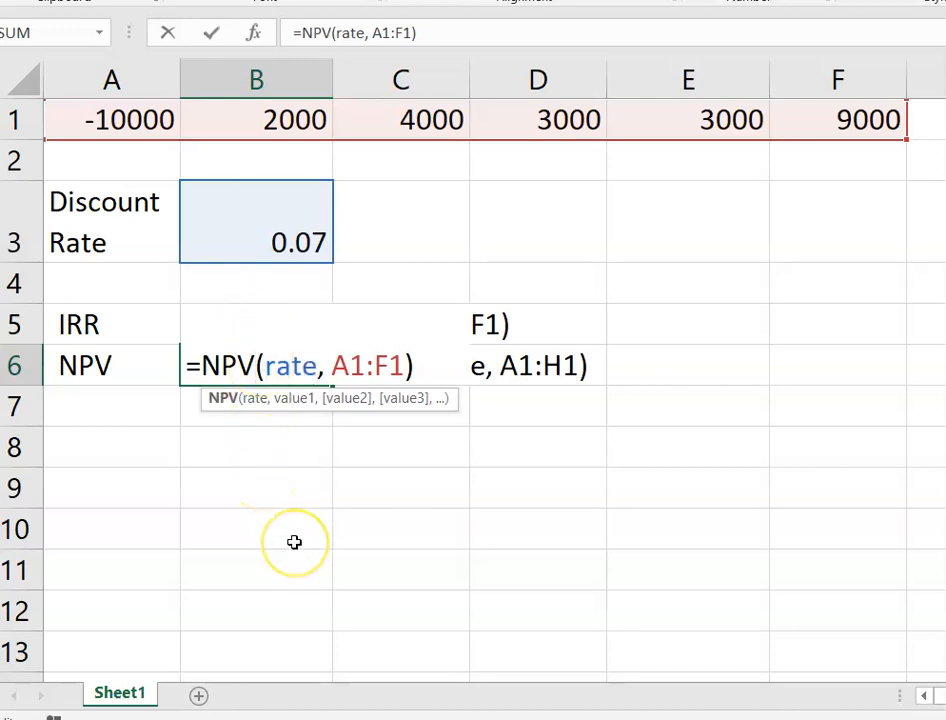
key("Home")
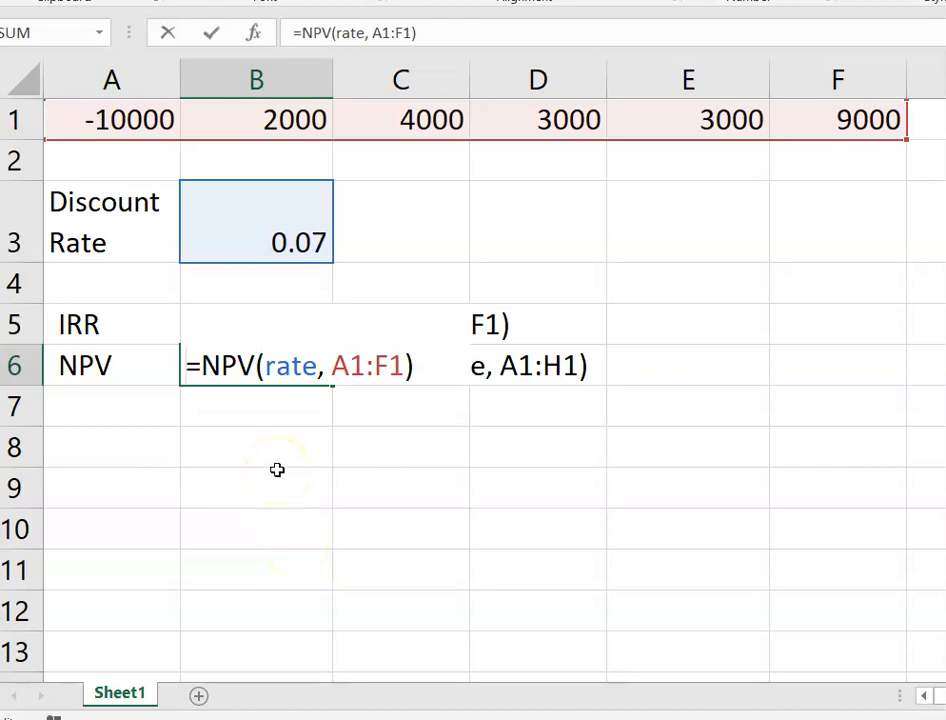
key("Return")
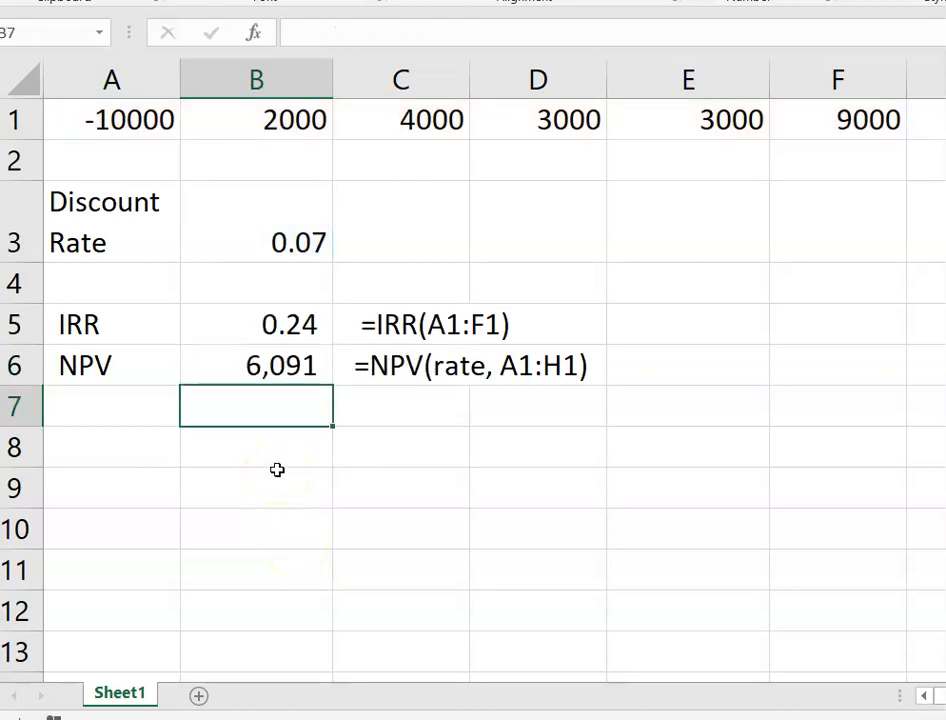
left_click(249, 370)
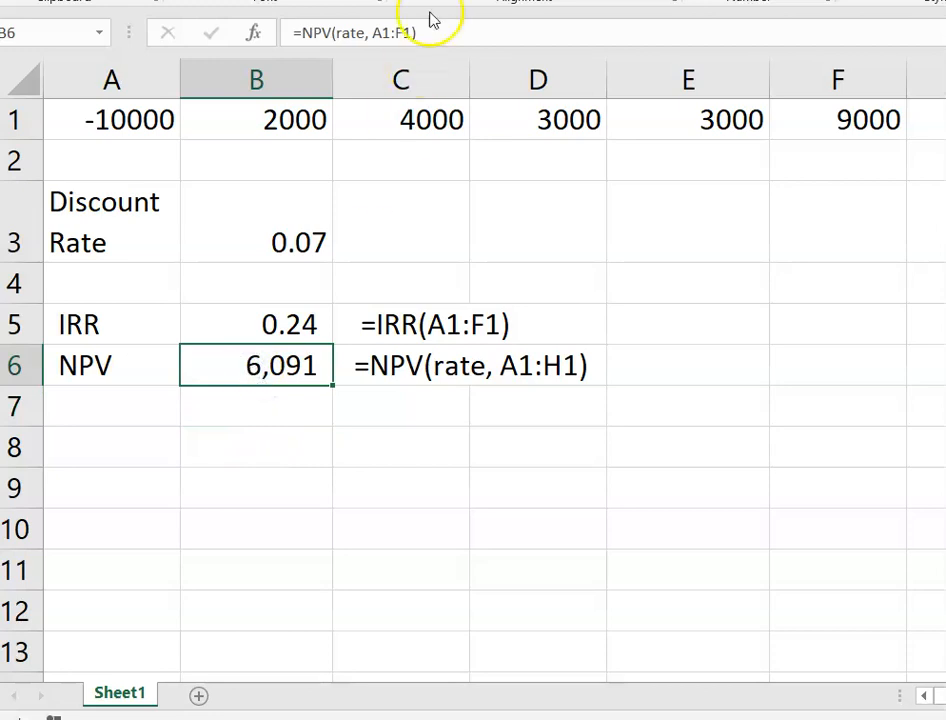
double_click(351, 36)
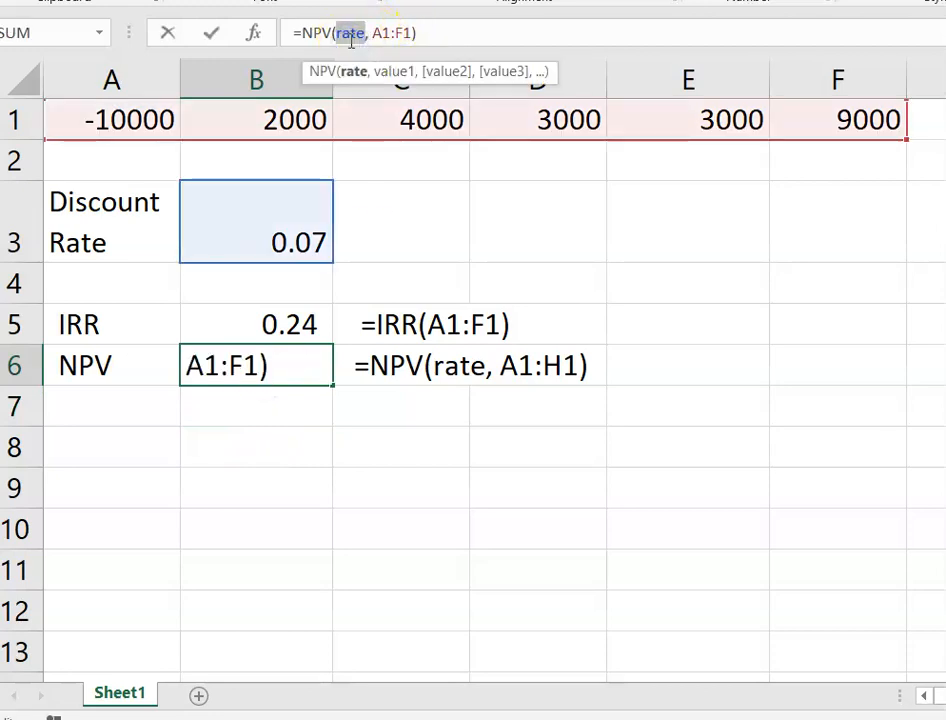
left_click(281, 327)
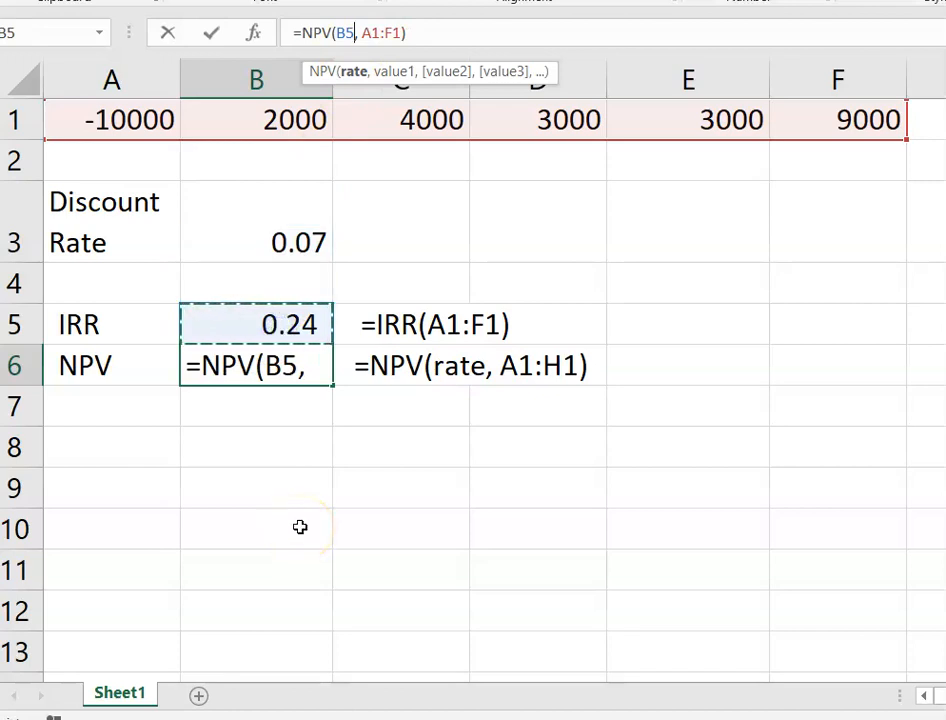
key("Return")
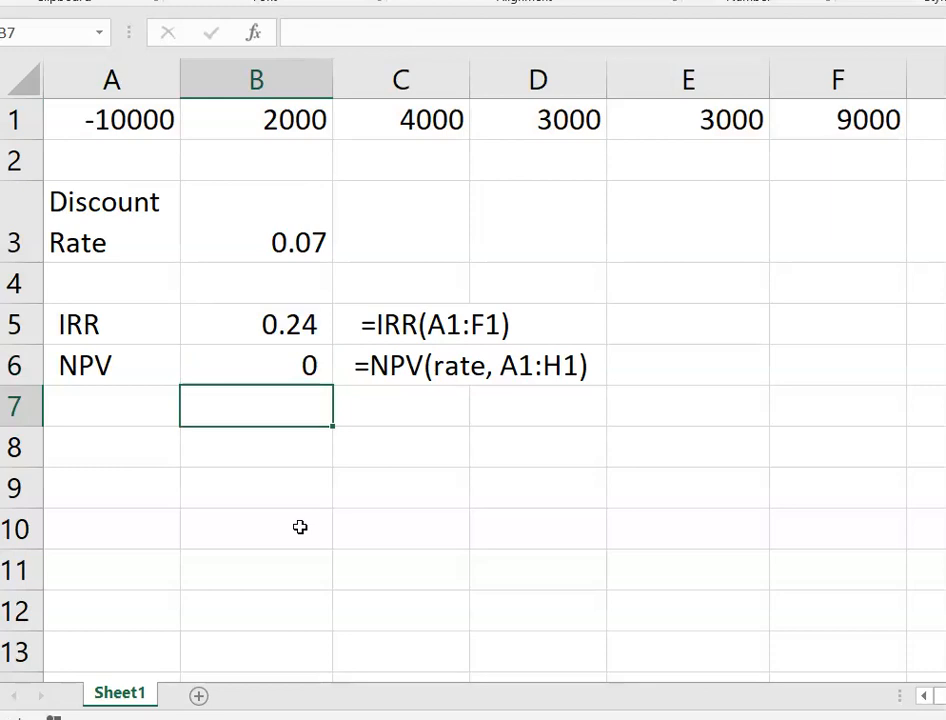
- Reopen B6's formula to verify the B5 reference, leaving it unchanged
left_click(277, 369)
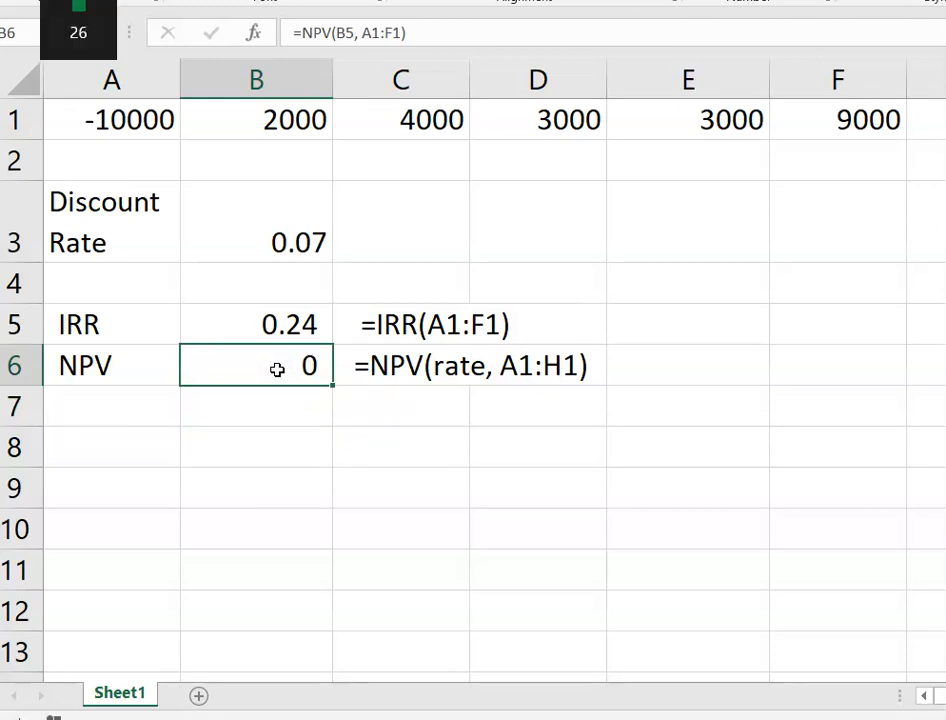
double_click(277, 369)
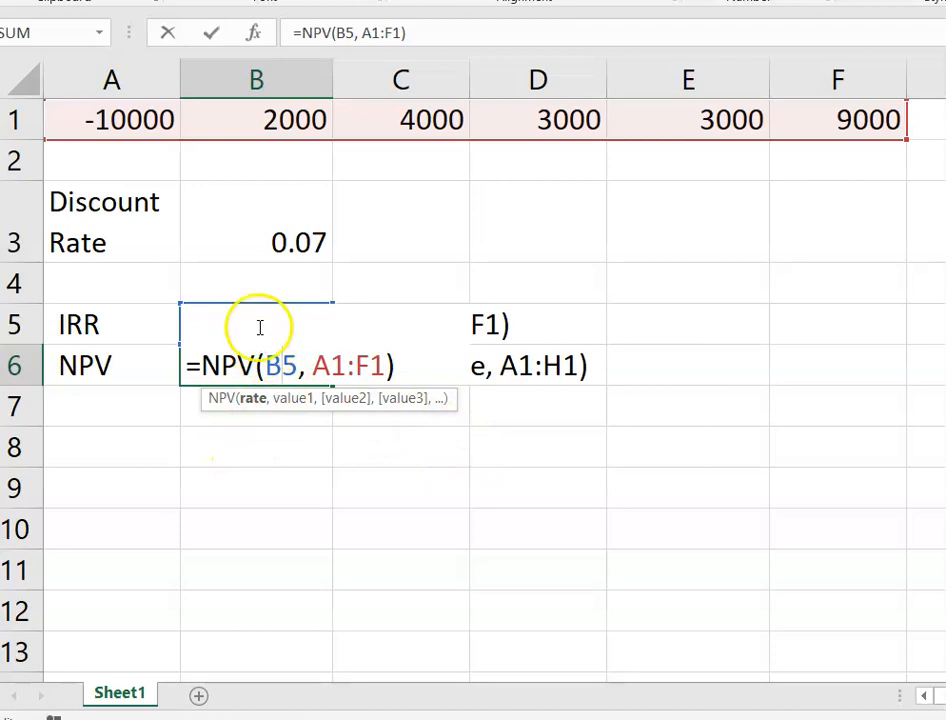
left_click(274, 368)
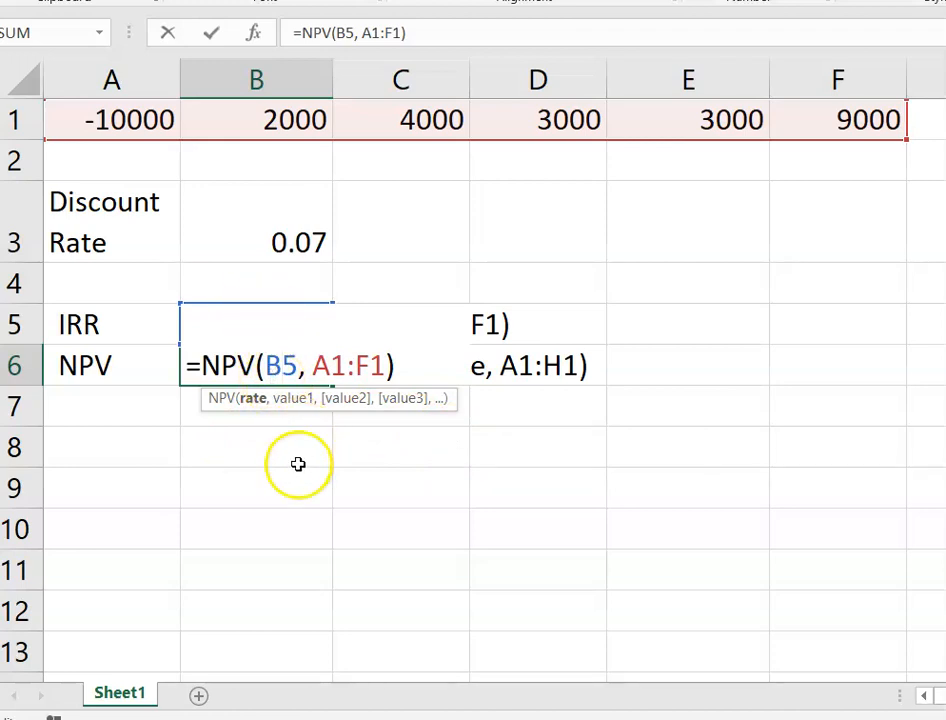
key("Return")
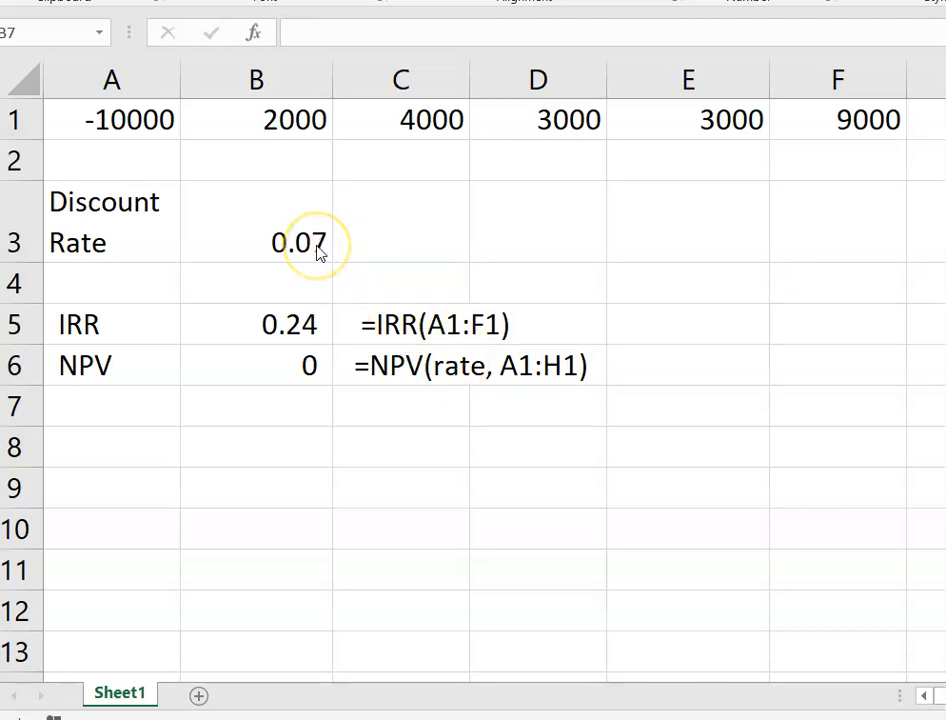
- Switch B6's rate back to the B3 discount rate so it shows 6,091 again
left_click(305, 368)
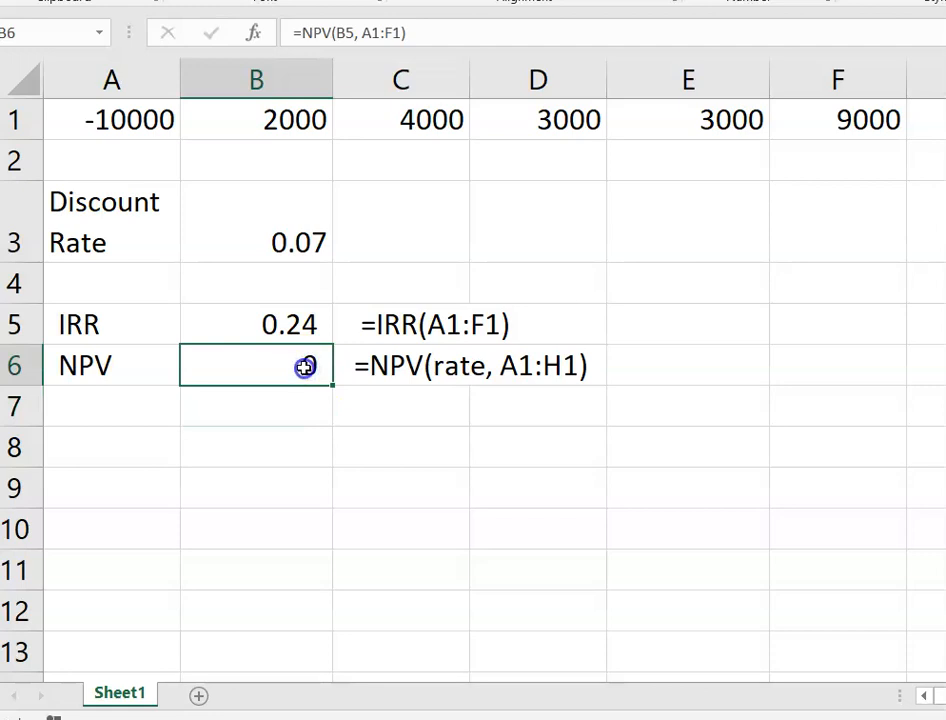
double_click(305, 366)
double_click(284, 366)
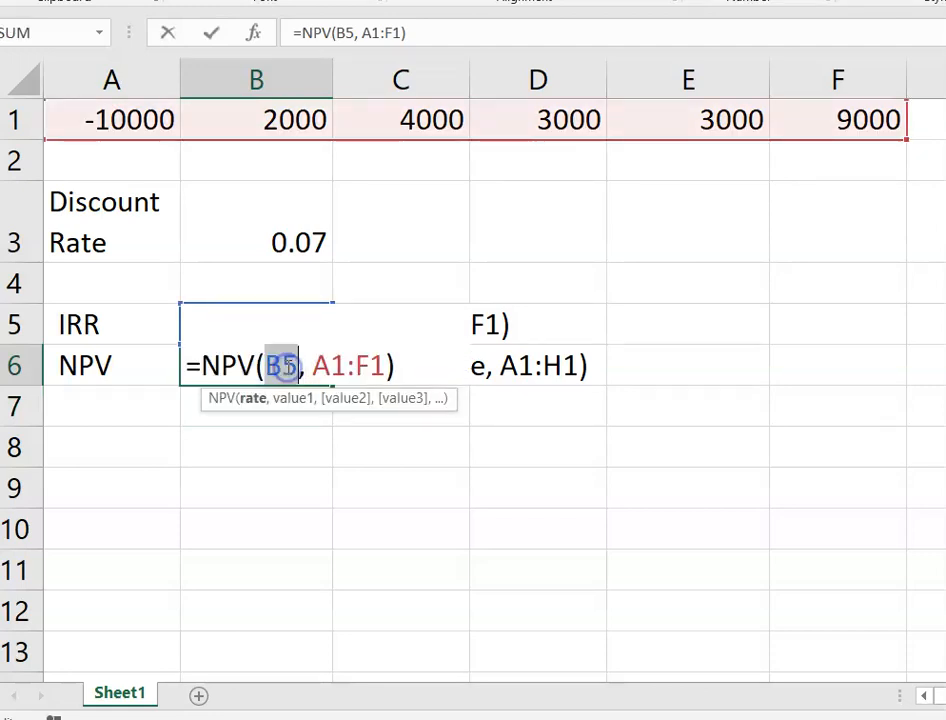
left_click(285, 243)
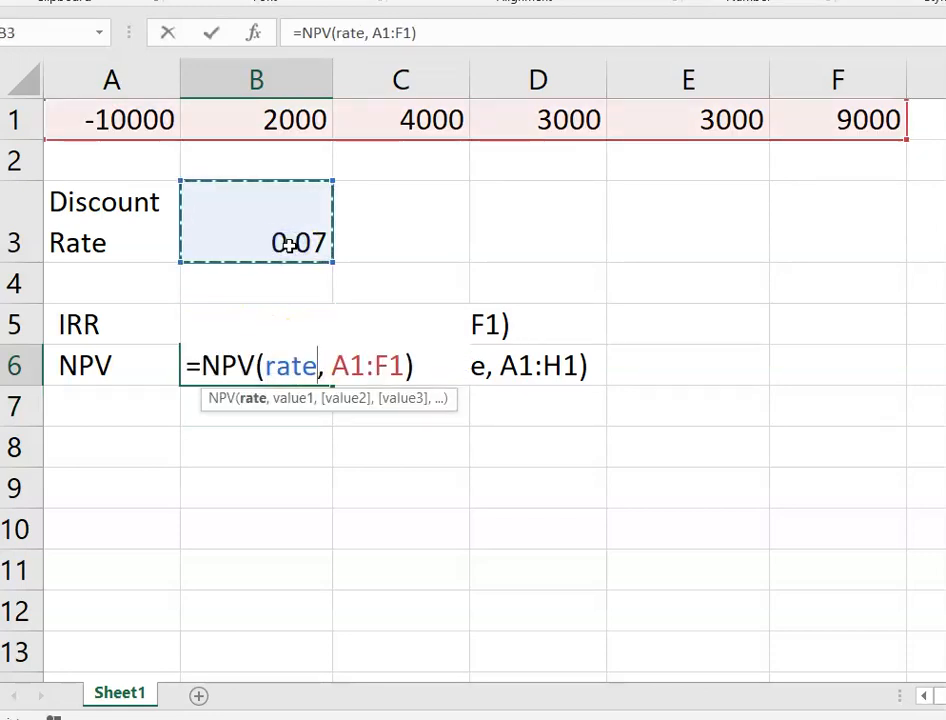
key("Return")
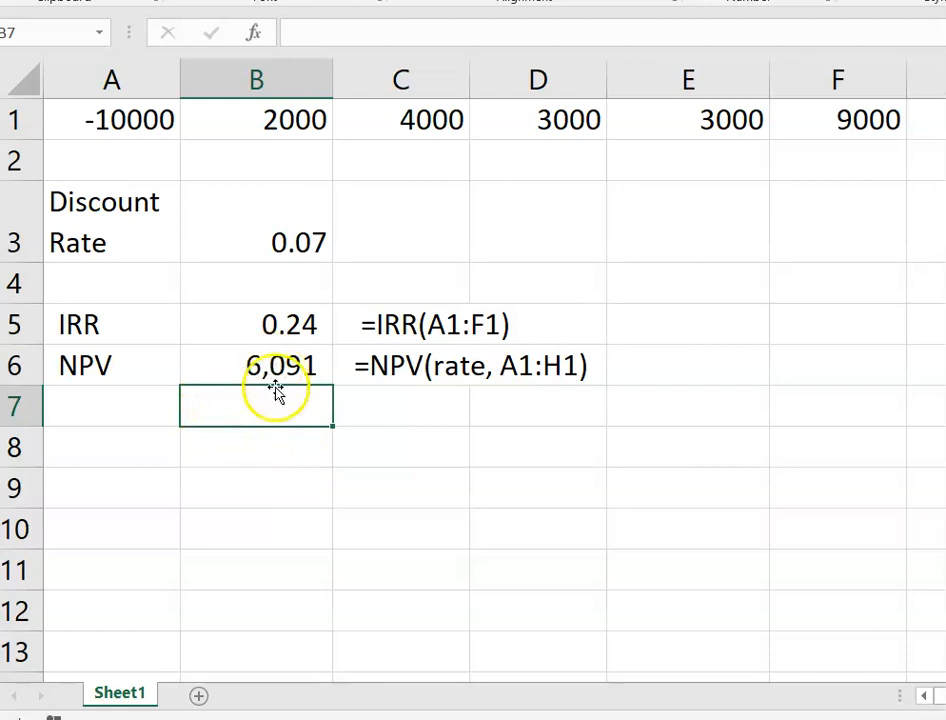
- Enter =NPV(B5, A1:F1) in B7 as a check that returns 0
type("=NPV")
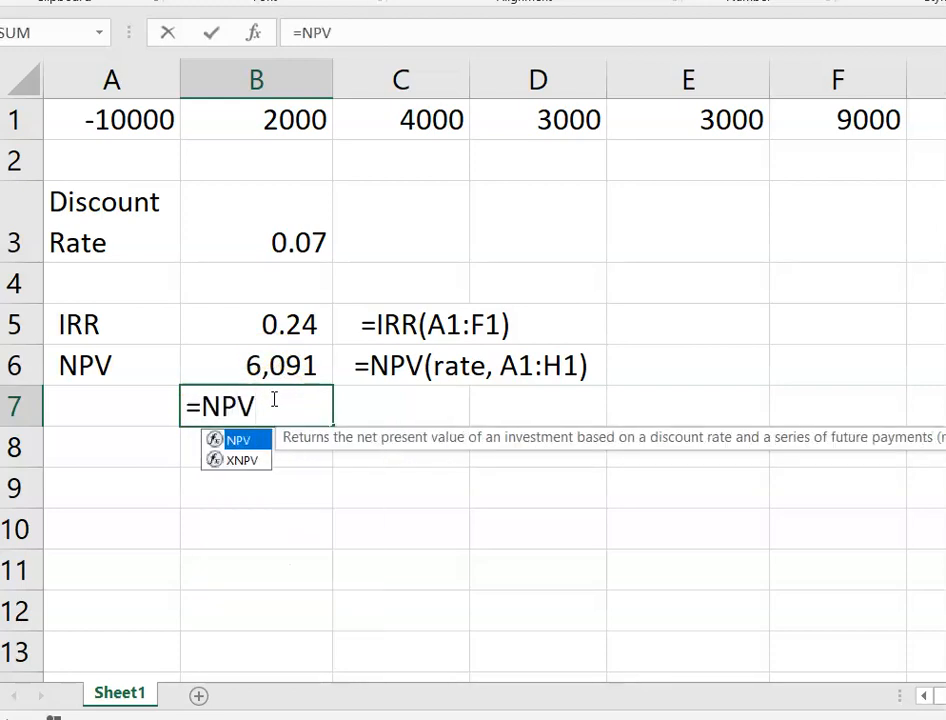
type("(")
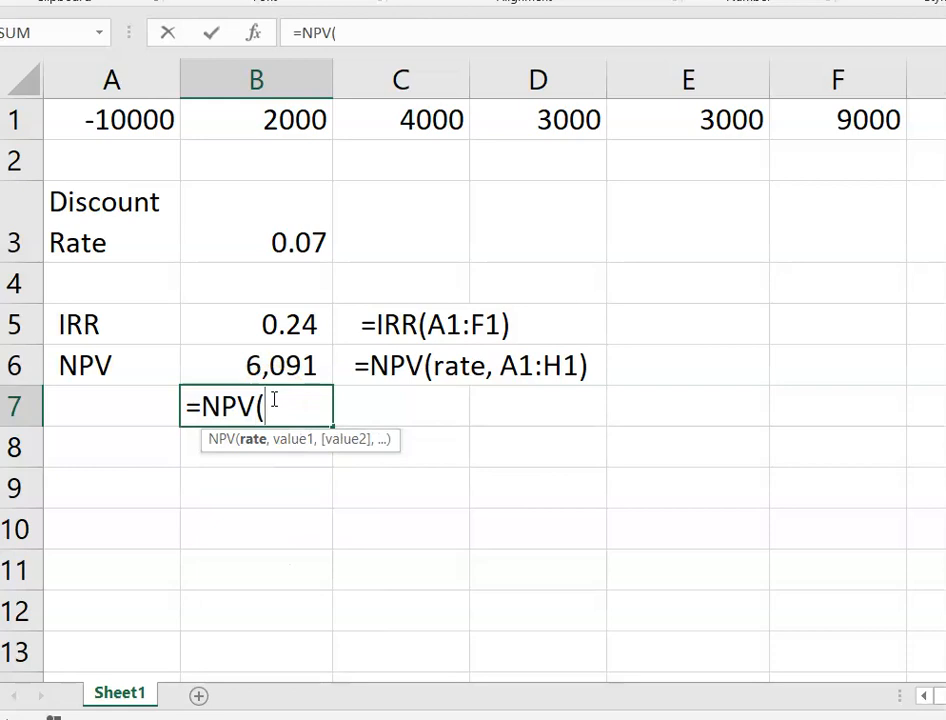
left_click(284, 327)
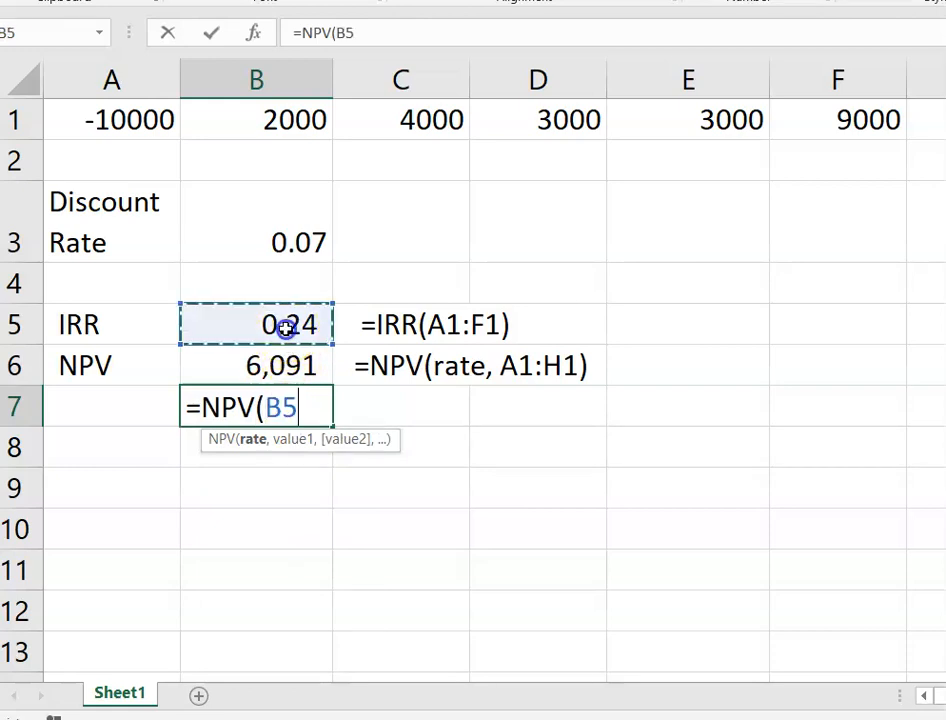
type(",")
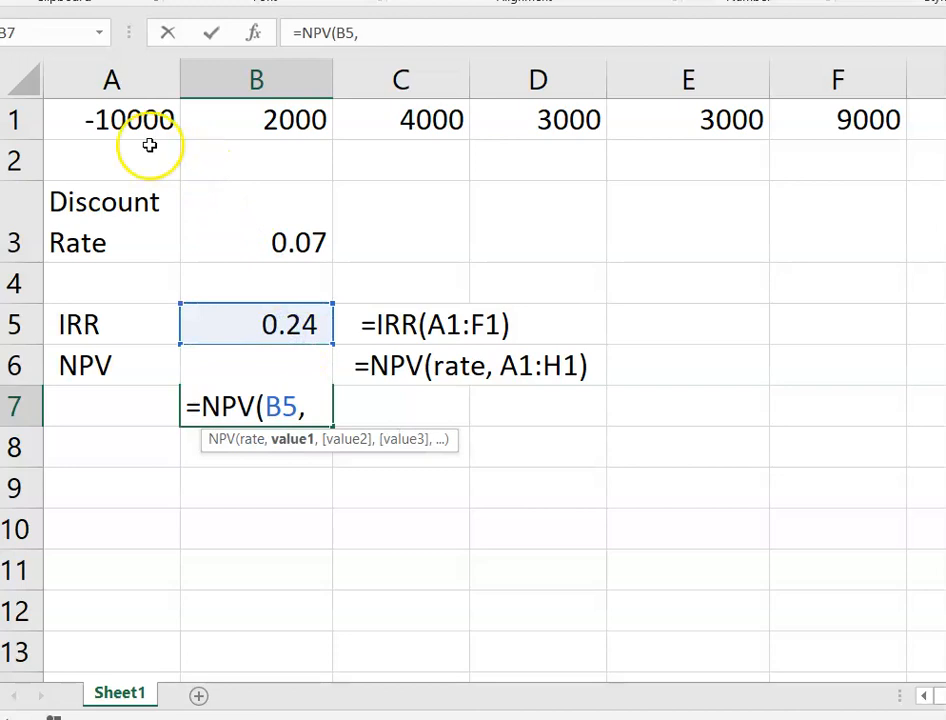
left_click_drag(122, 127, 834, 131)
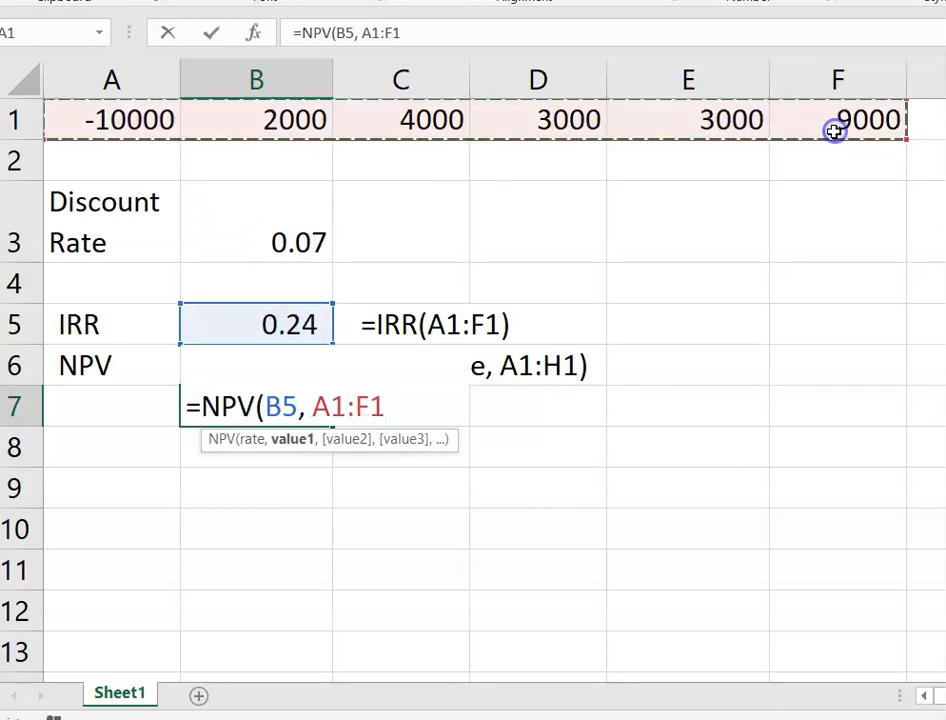
type(")")
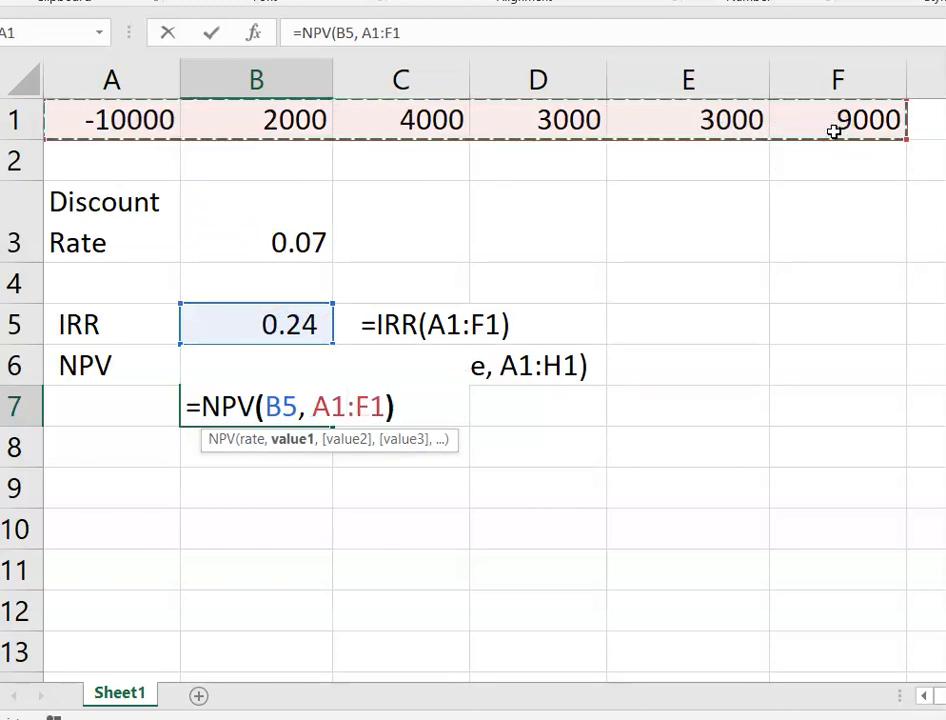
key("Return")
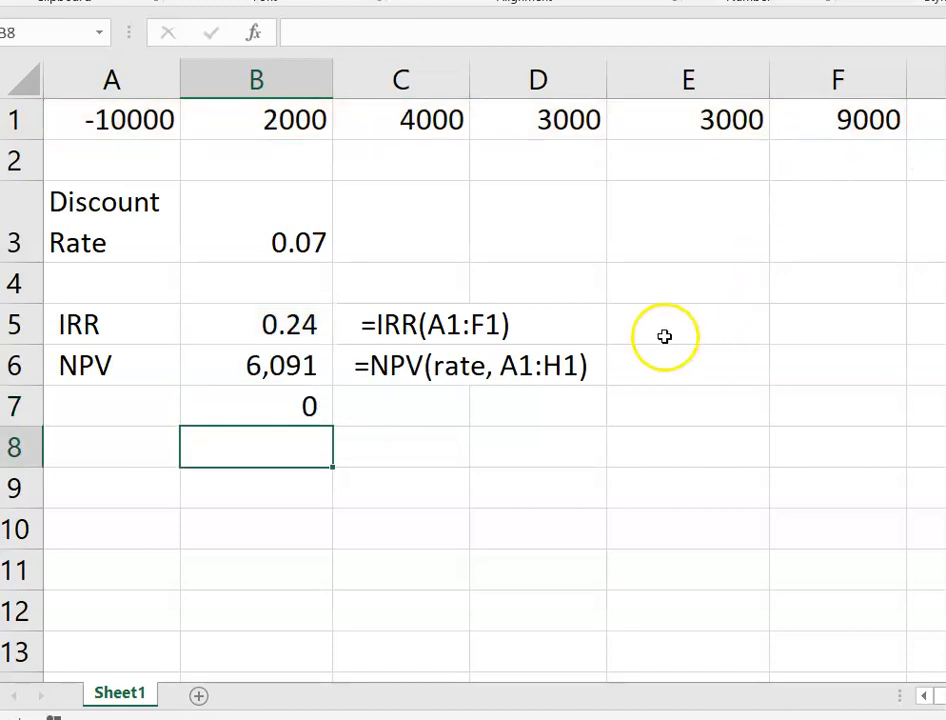
left_click(299, 414)
- Copy B7 into C7 and prefix it with an apostrophe to make it text
key("ctrl+c")
left_click(410, 395)
key("ctrl+v")
left_click(390, 414)
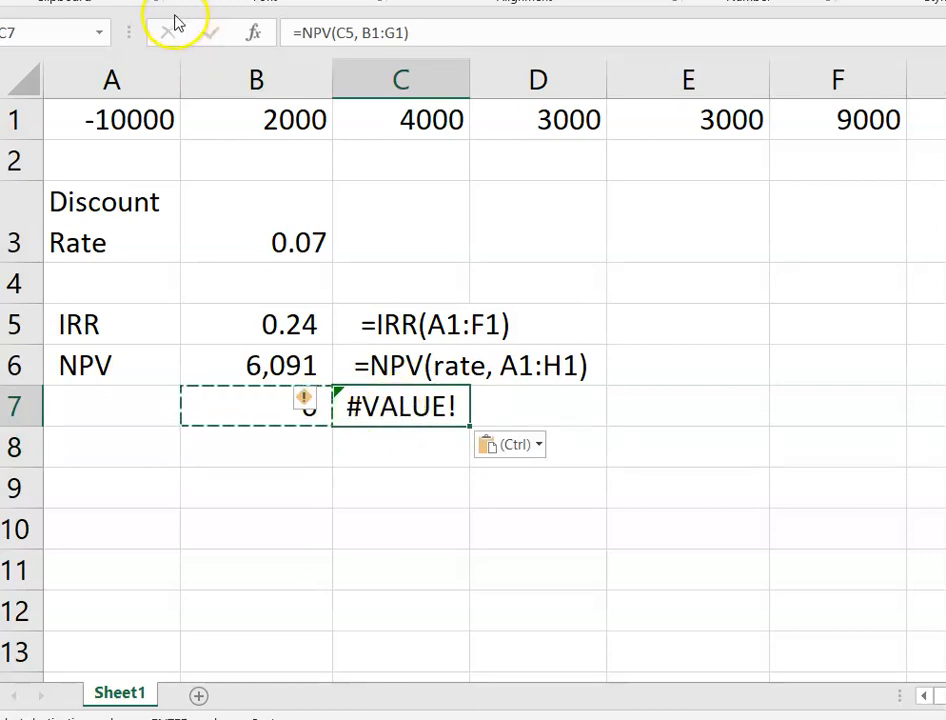
left_click(292, 32)
type("'")
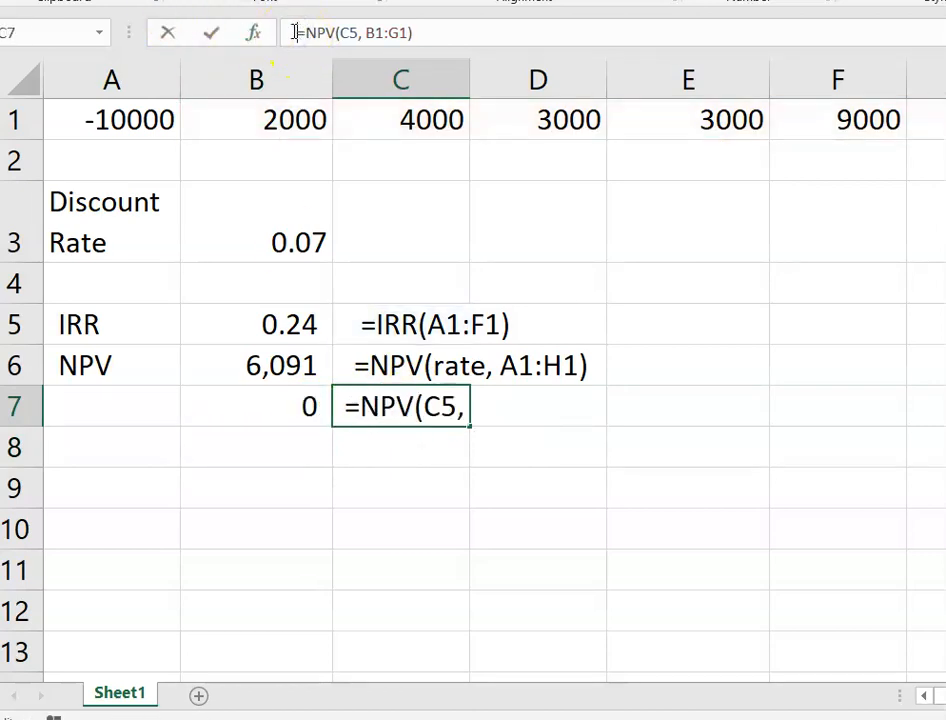
key("Return")
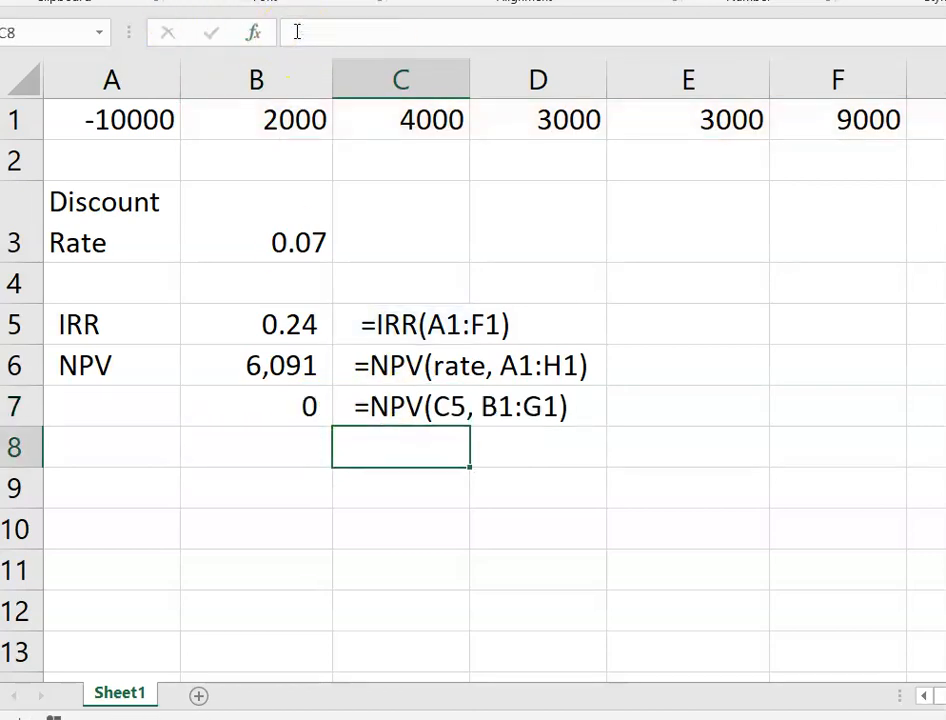
- Correct C7's note range from B1:G1 to A1:F1, reading =NPV(B5, A1:F1)
left_click(435, 410)
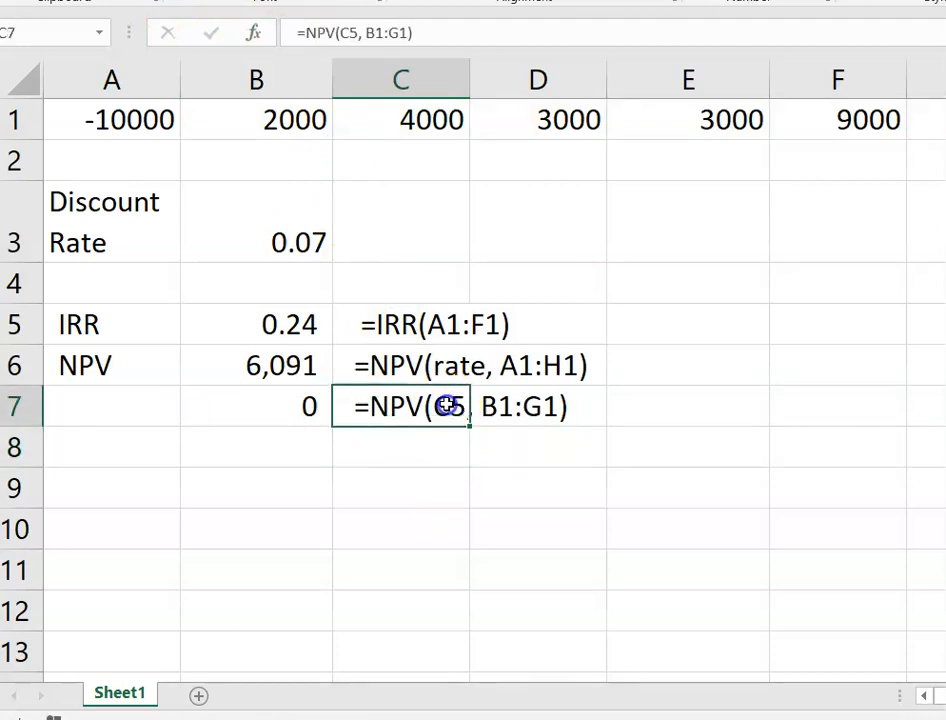
left_click(347, 32)
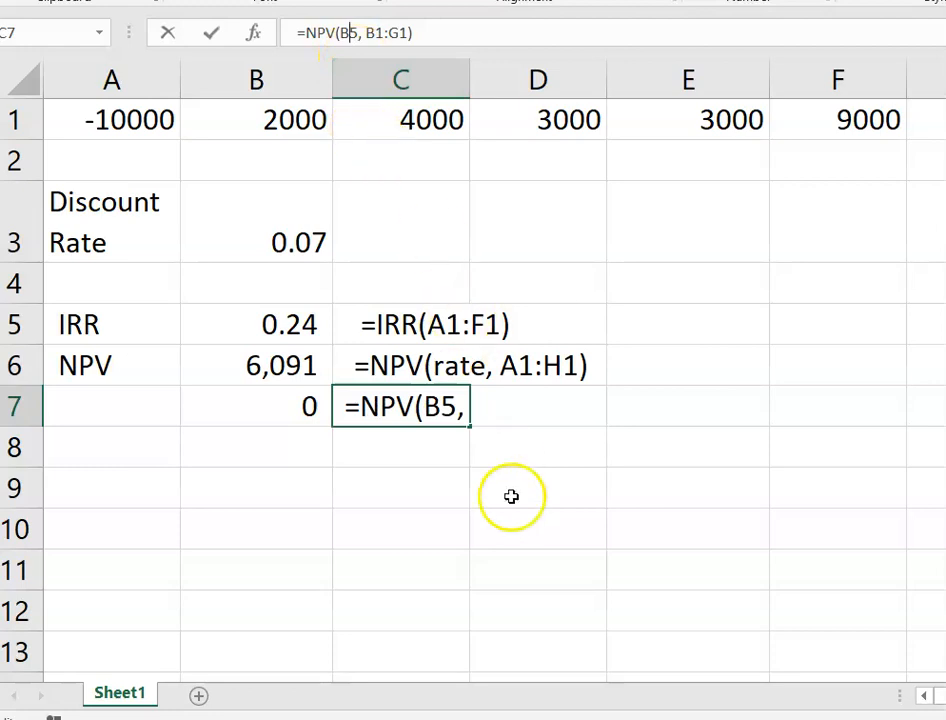
left_click(370, 33)
key("BackSpace")
type("A")
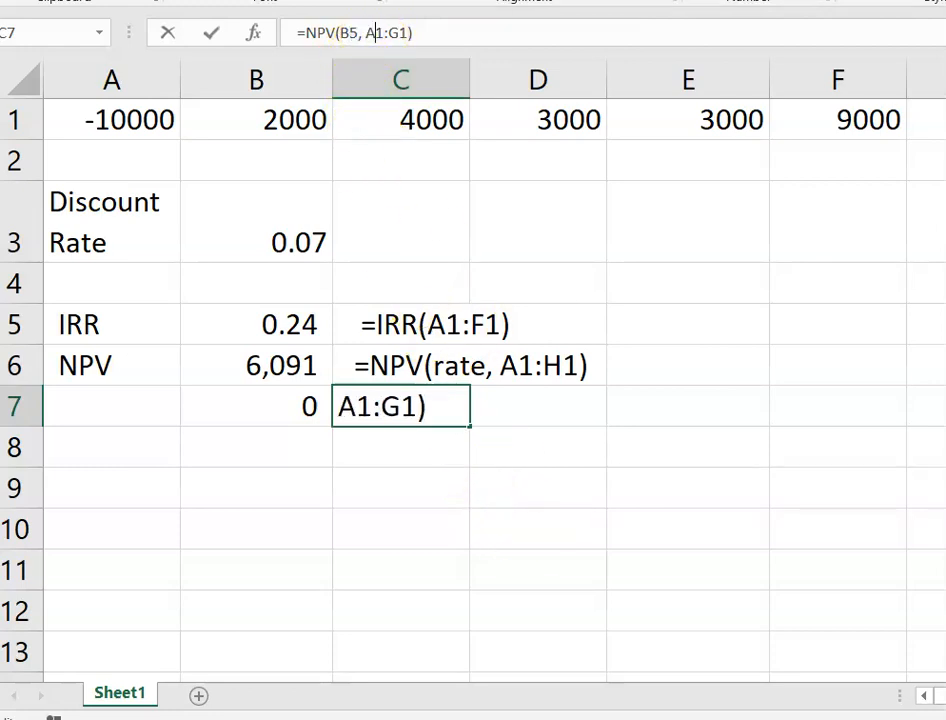
left_click(391, 33)
key("BackSpace")
type("F")
key("Return")
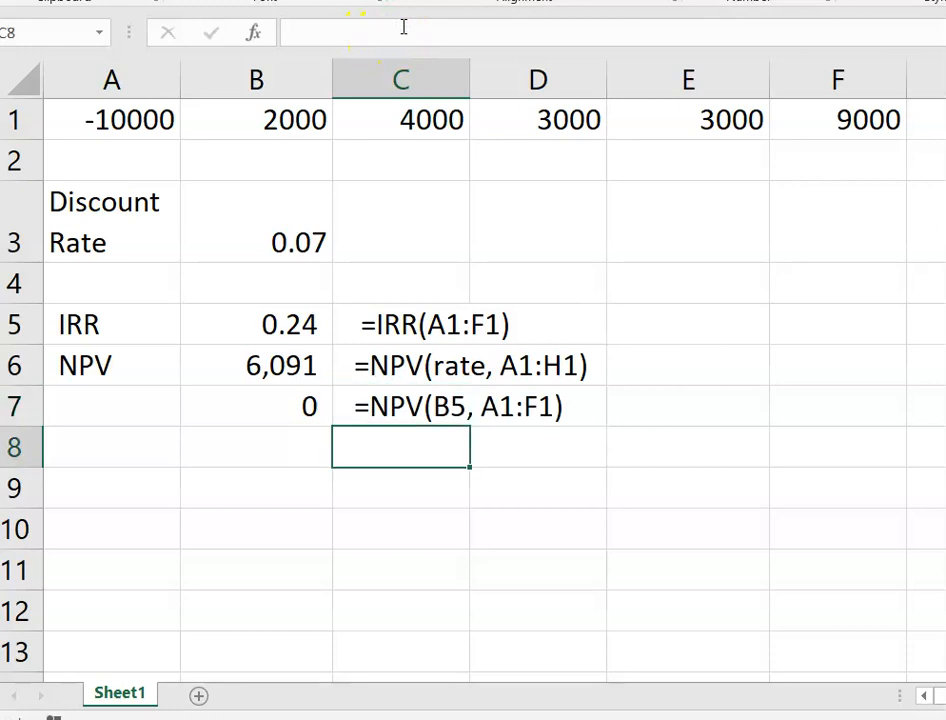
left_click(305, 481)
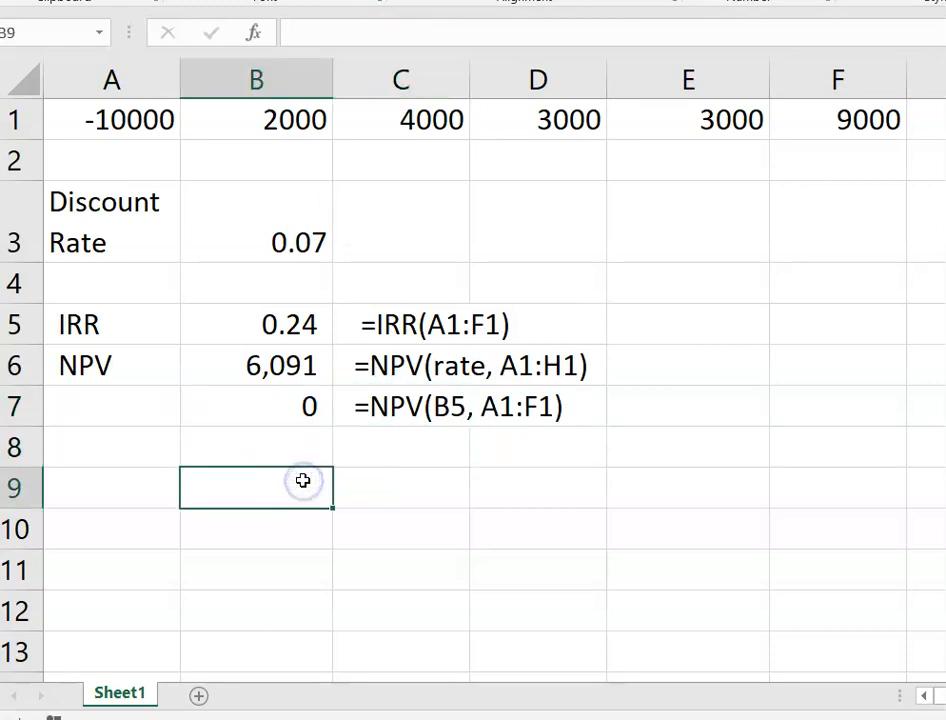